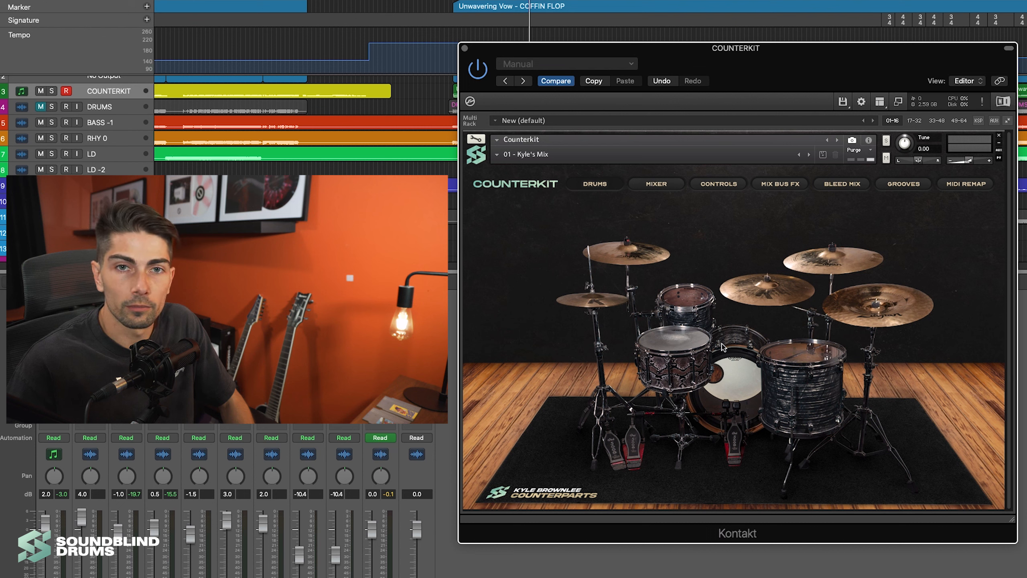
Step: Audition the kick, toms, snare, hi-hat and cymbals by striking each piece on the drum kit image
left_click(742, 378)
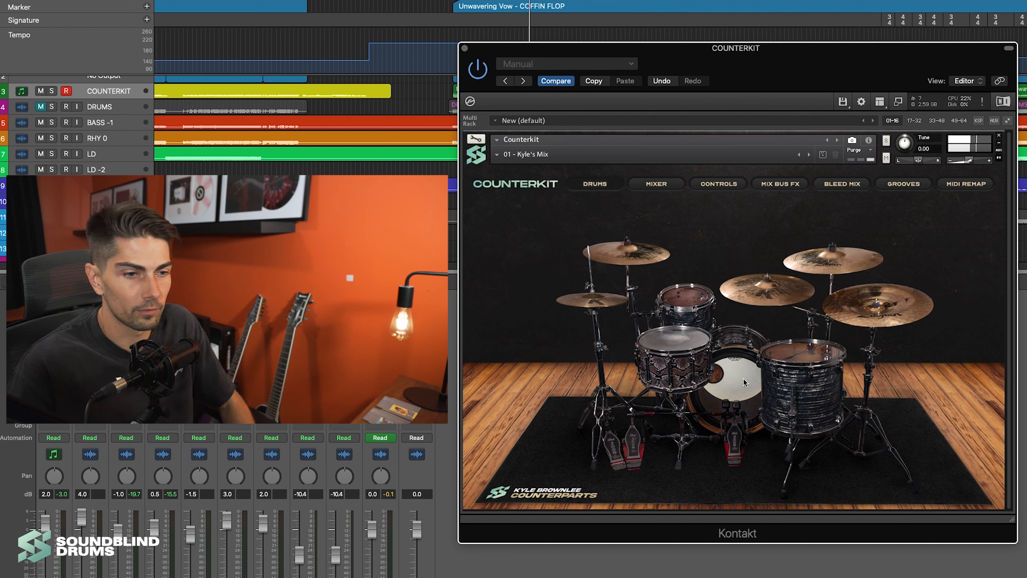
left_click(693, 302)
left_click(823, 381)
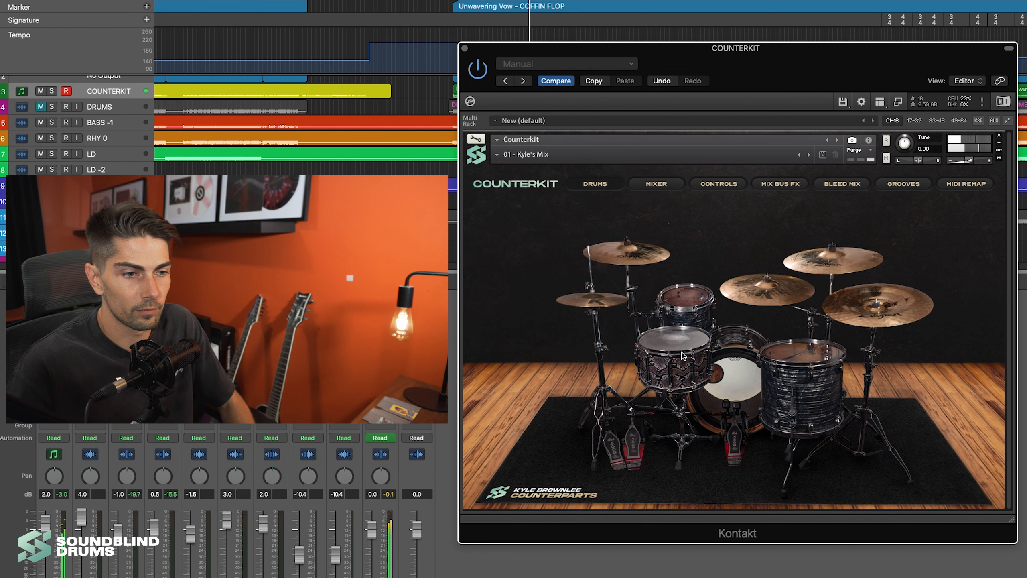
left_click(679, 338)
left_click(679, 338)
left_click(609, 304)
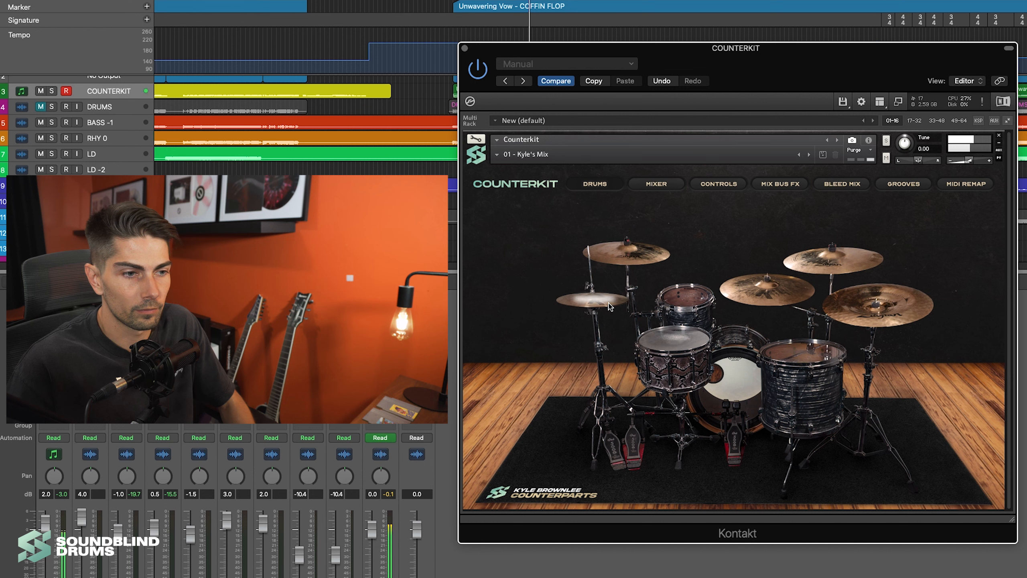
left_click(638, 257)
left_click(831, 280)
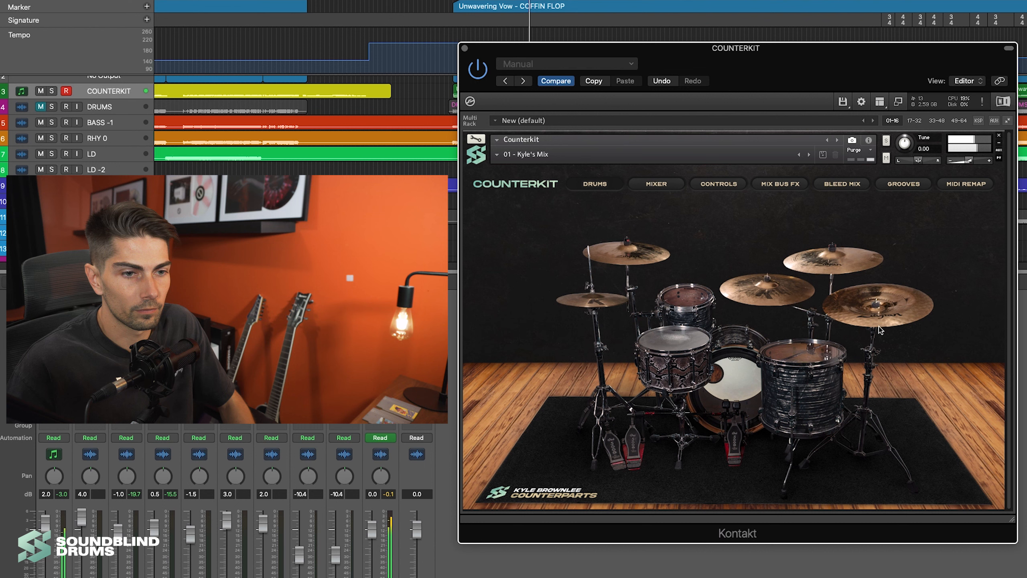
left_click(878, 324)
left_click(762, 300)
left_click(767, 286)
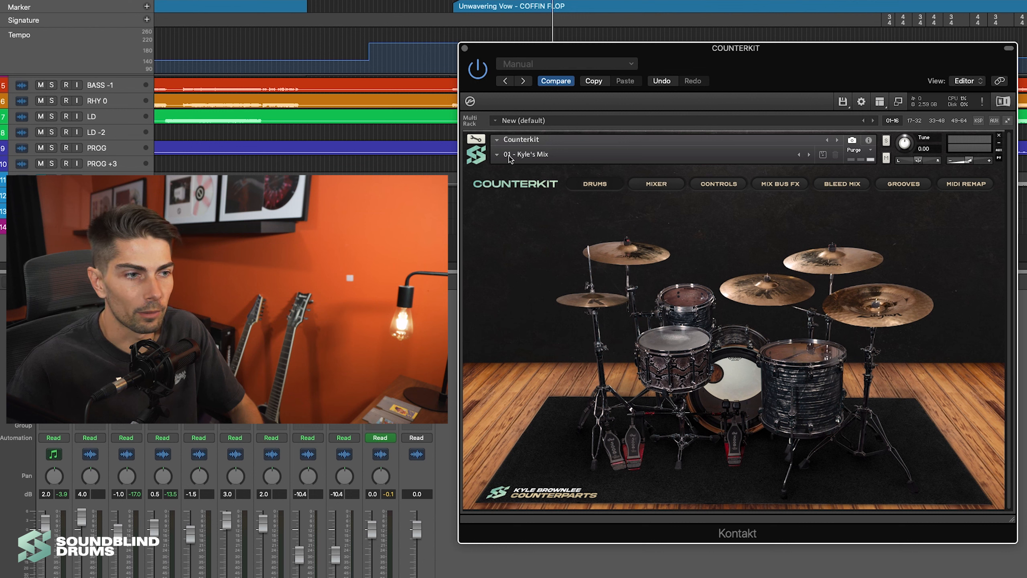
Step: Look over the snapshot list, the Mixer page's channel and master faders, and the mic blends on the Controls page
left_click(498, 156)
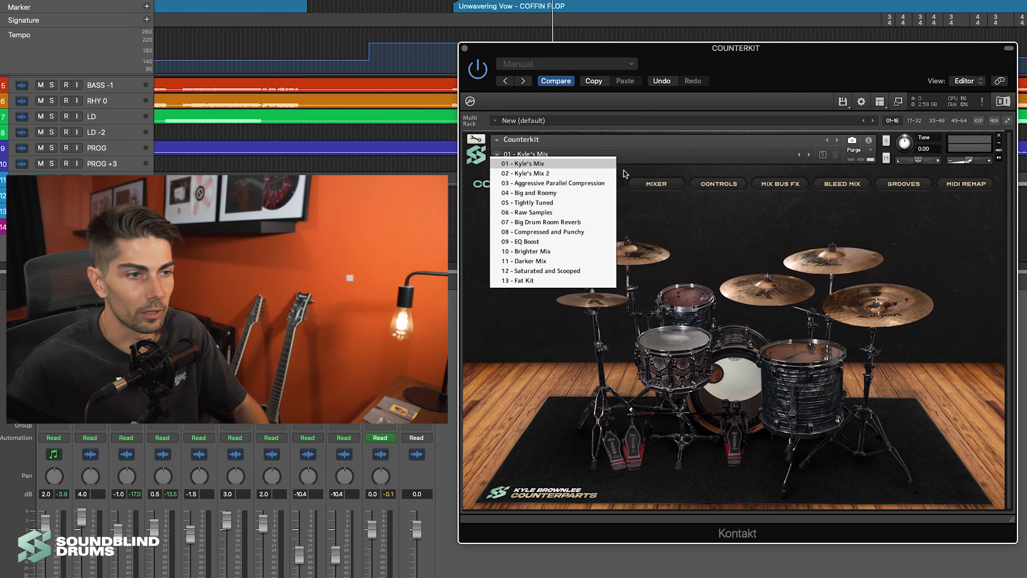
left_click(618, 194)
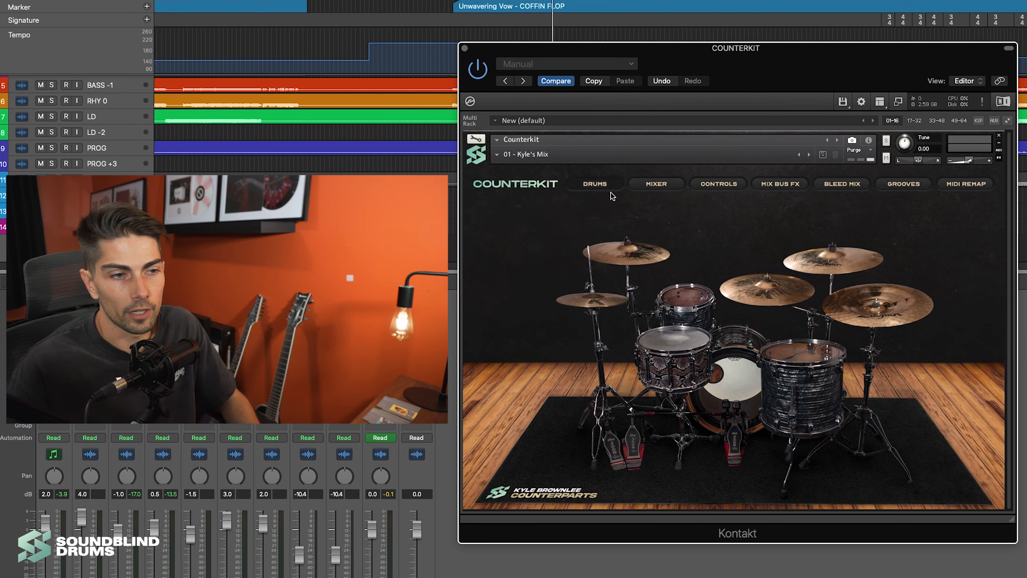
left_click(657, 185)
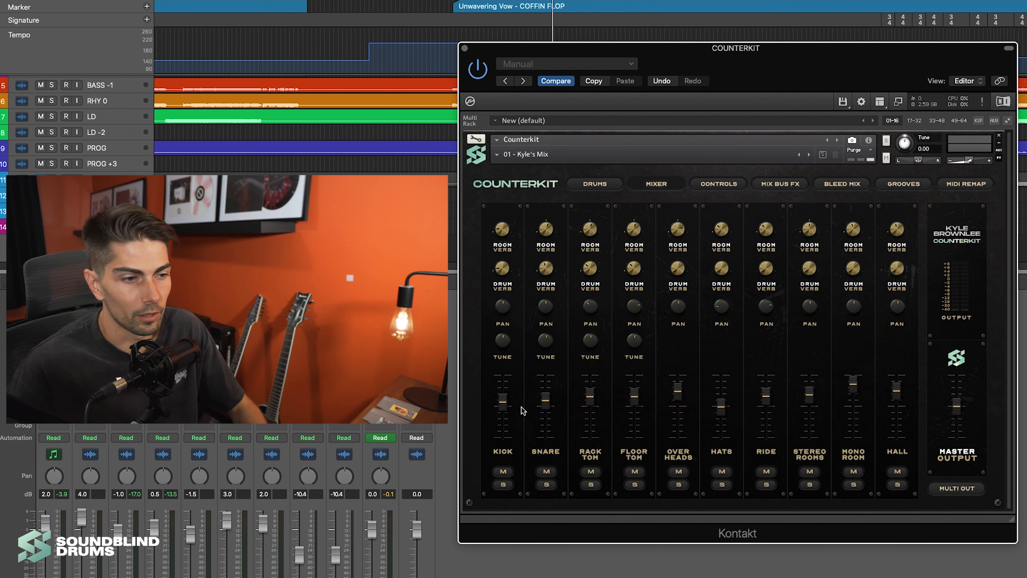
left_click(504, 408)
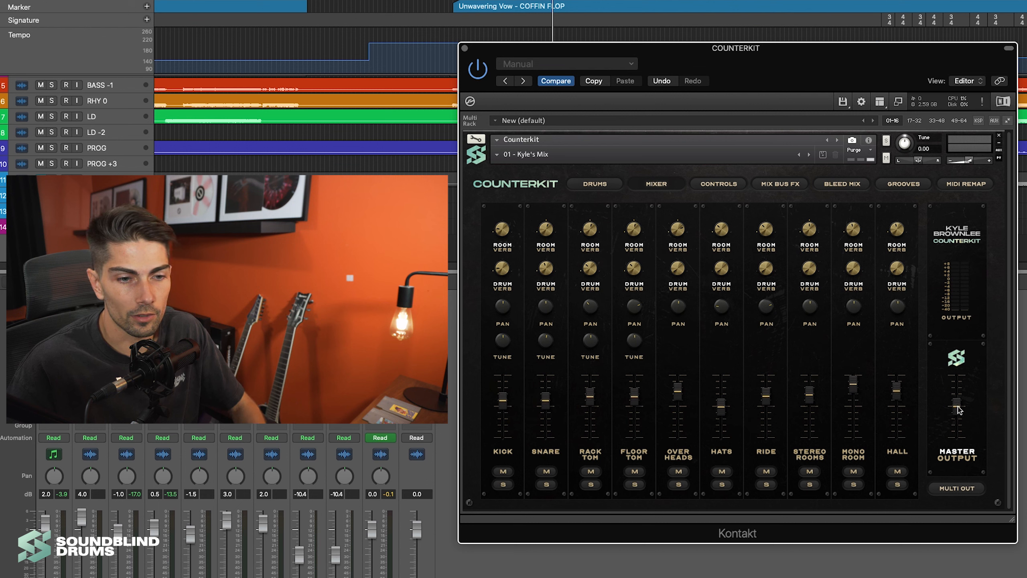
mouse_move(957, 410)
left_mouse_down()
mouse_move(955, 356)
mouse_move(961, 429)
mouse_move(963, 337)
mouse_move(974, 437)
mouse_move(972, 388)
mouse_move(969, 402)
left_mouse_up()
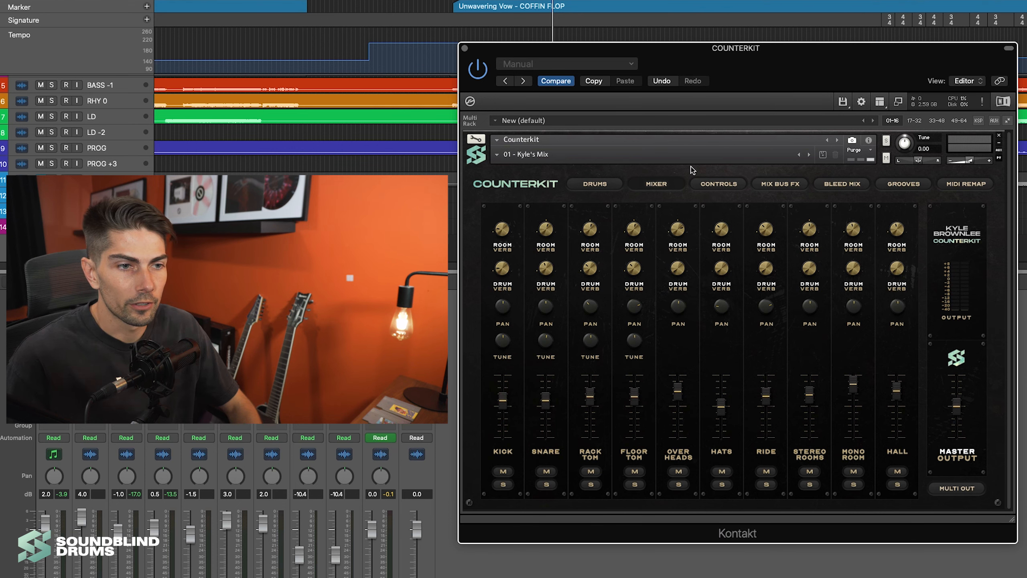
left_click(719, 184)
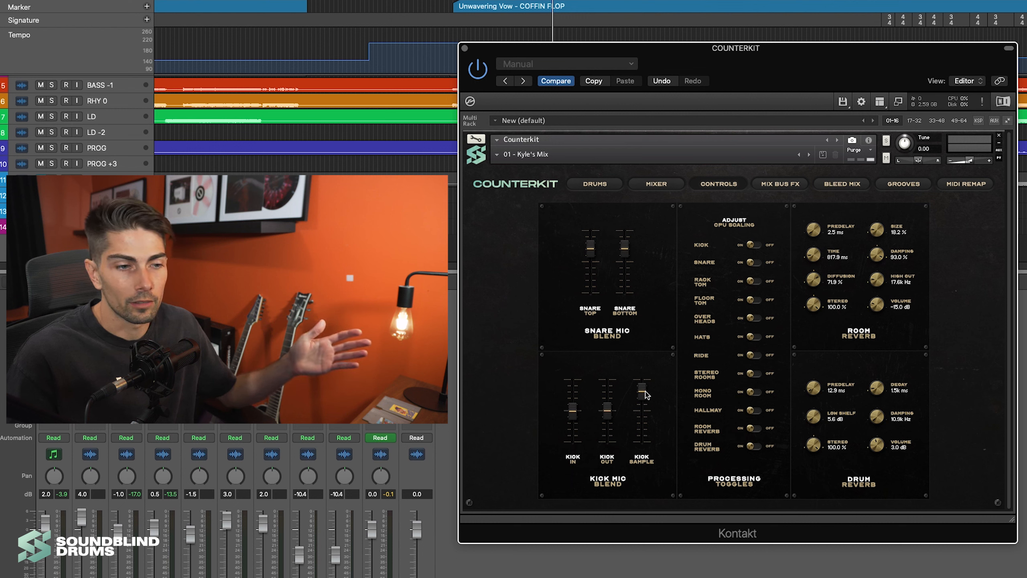
left_click(663, 185)
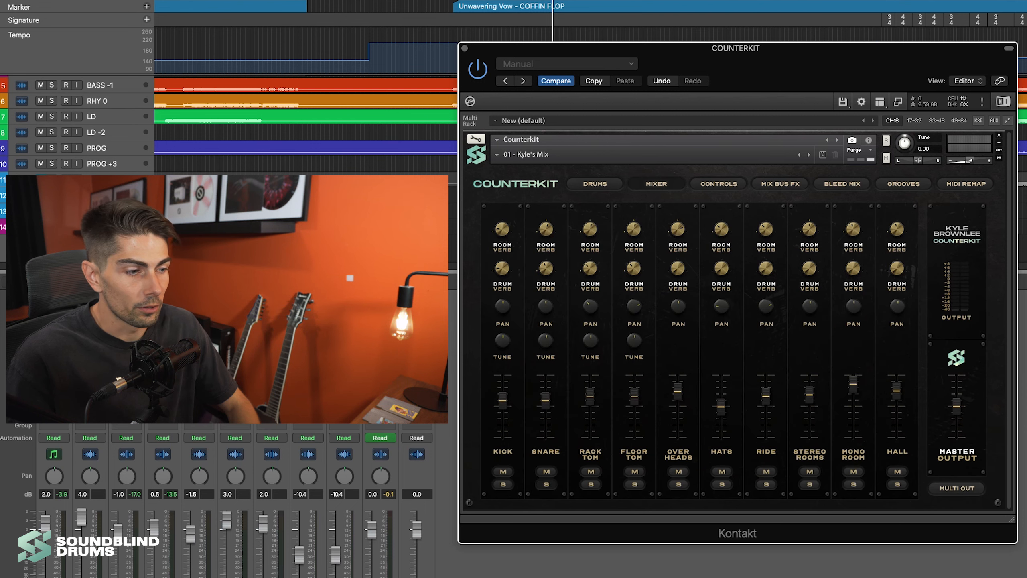
Step: Solo the COUNTERKIT track and, during playback, raise the Snare Bottom mic level and bring it back down in the Snare Mic Blend
key("s")
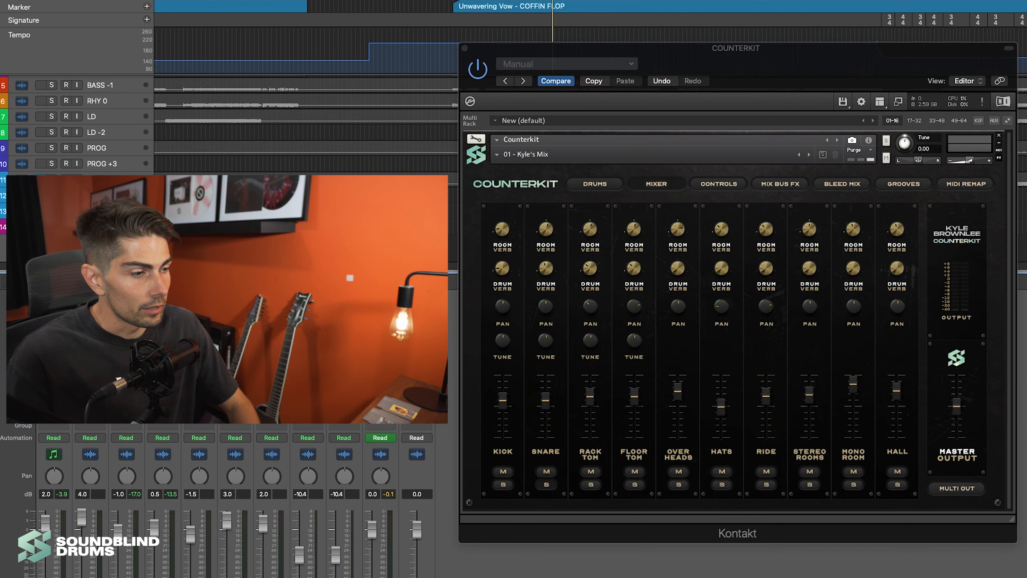
key("space")
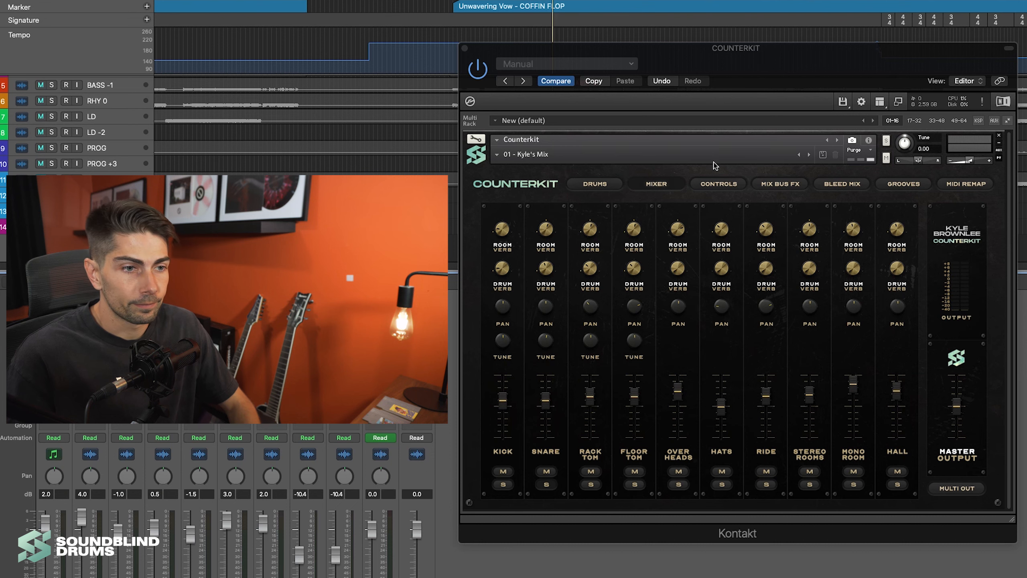
left_click(718, 184)
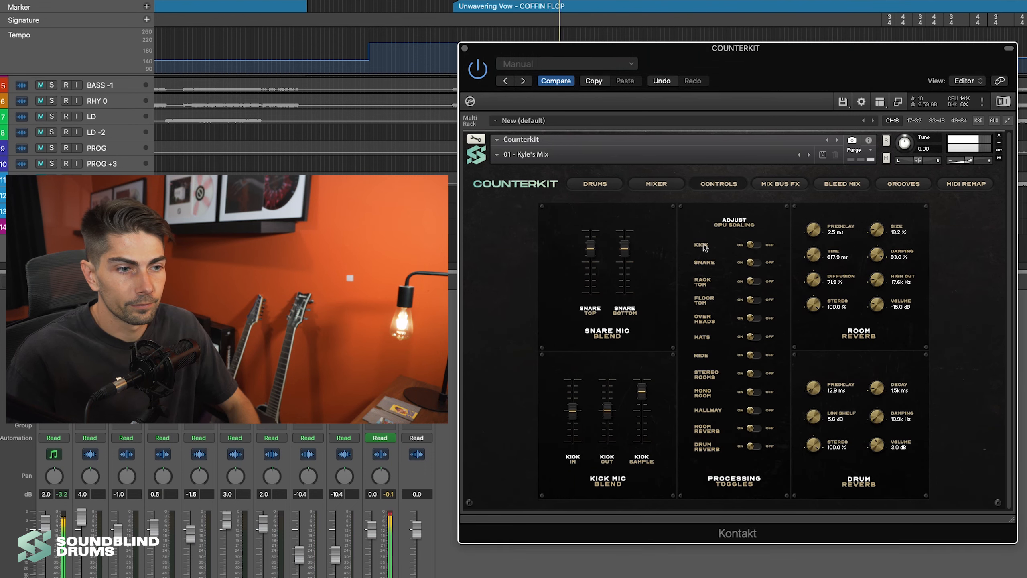
left_click(625, 253)
left_click_drag(626, 253, 644, 170)
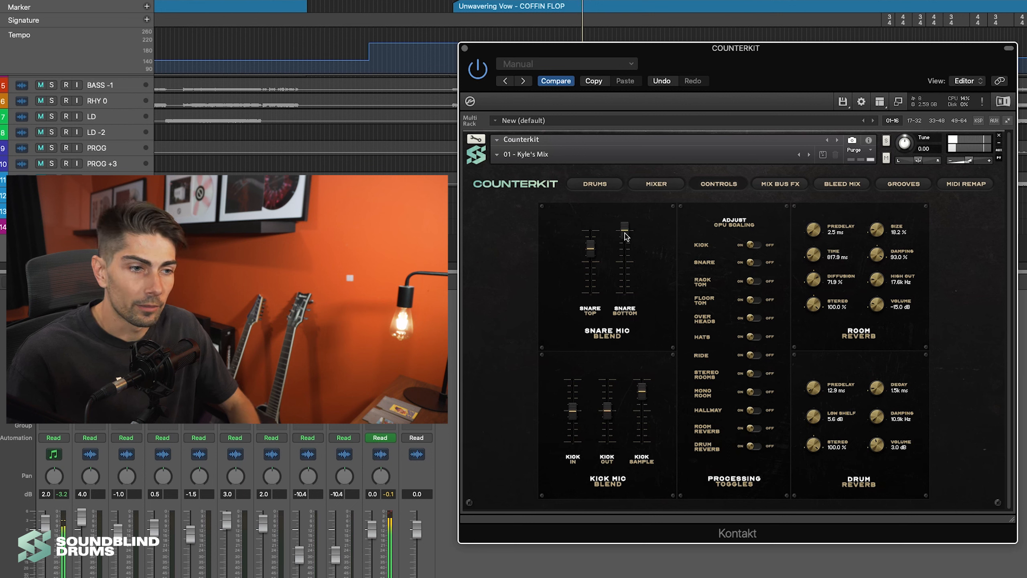
left_click_drag(626, 236, 641, 328)
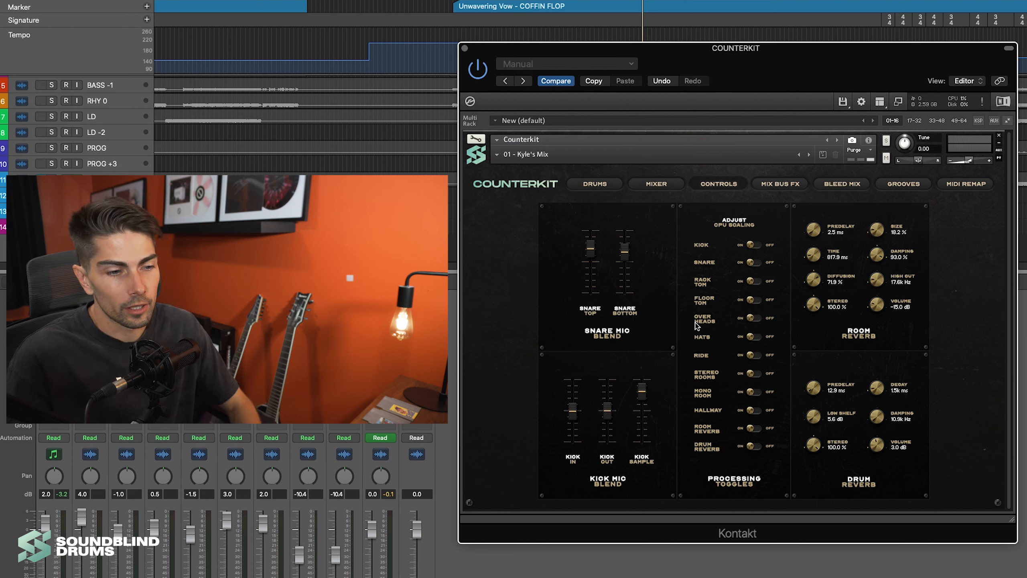
Step: Rebalance the Kick In, Kick Out and Kick Sample levels in the Kick Mic Blend during playback
left_click(656, 184)
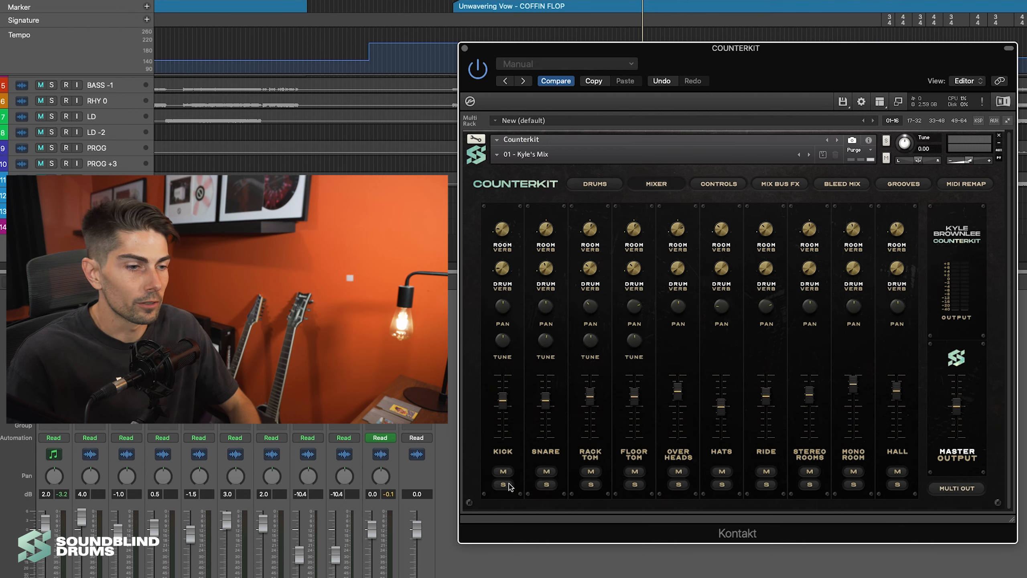
left_click(720, 185)
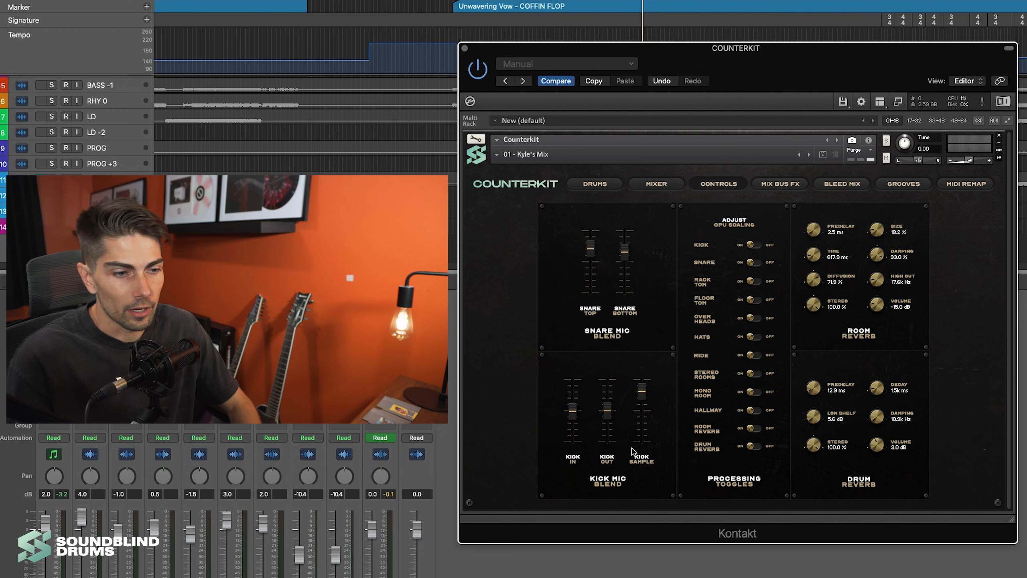
key("space")
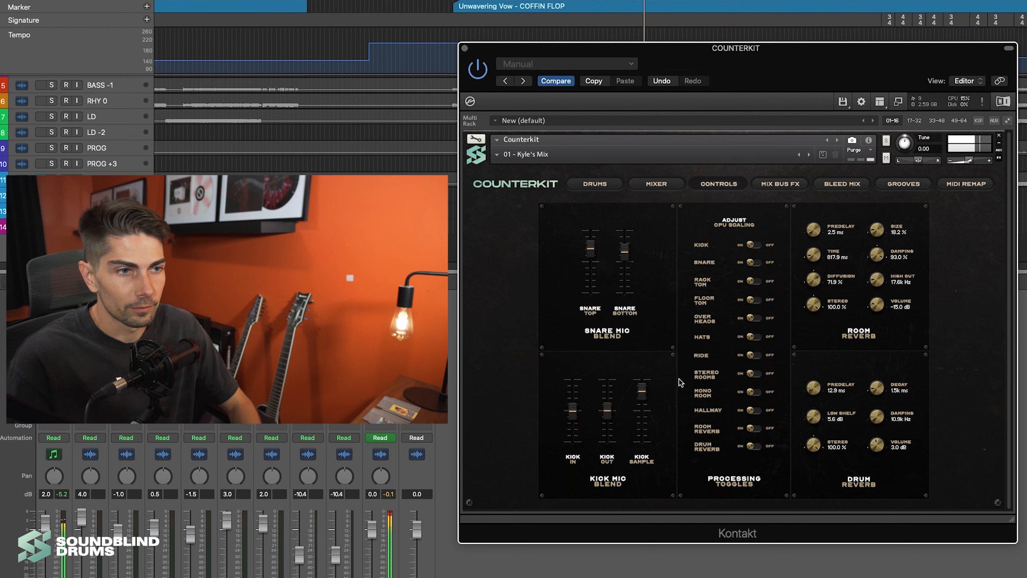
left_click_drag(642, 390, 603, 344)
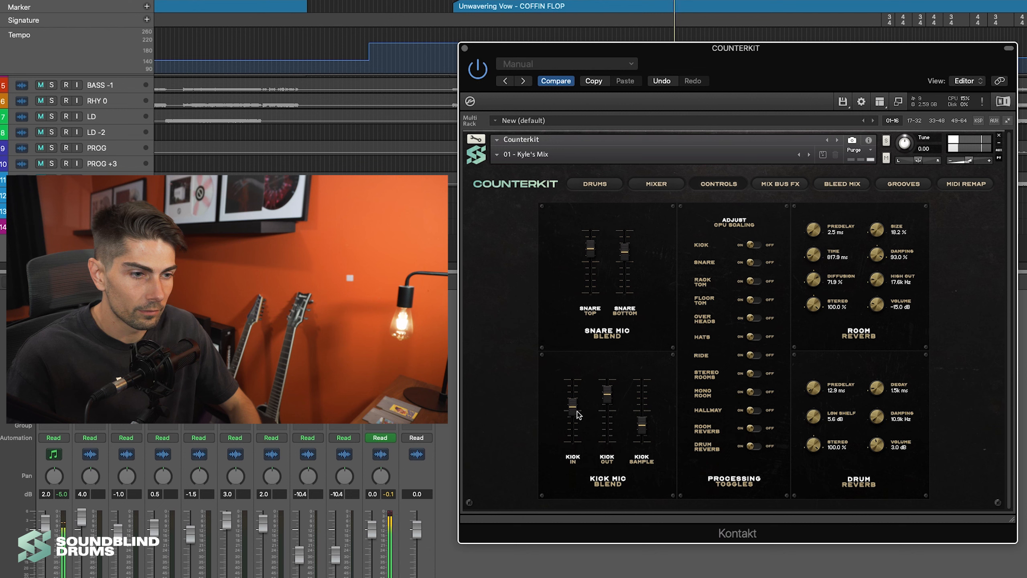
left_click_drag(572, 413, 572, 437)
left_click_drag(608, 406, 607, 400)
left_click_drag(573, 438, 609, 435)
left_click_drag(572, 404, 572, 413)
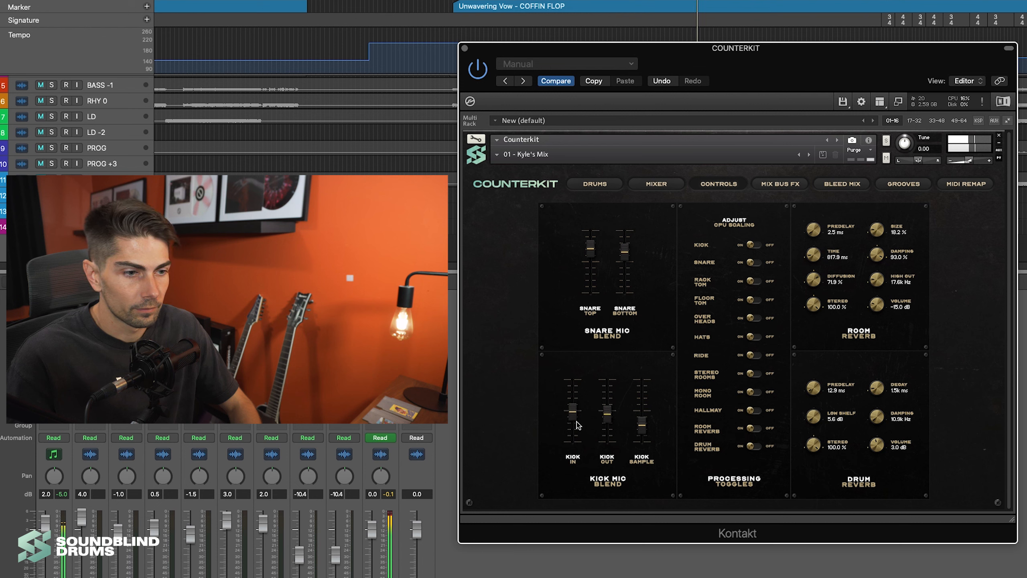
left_click_drag(644, 431, 654, 348)
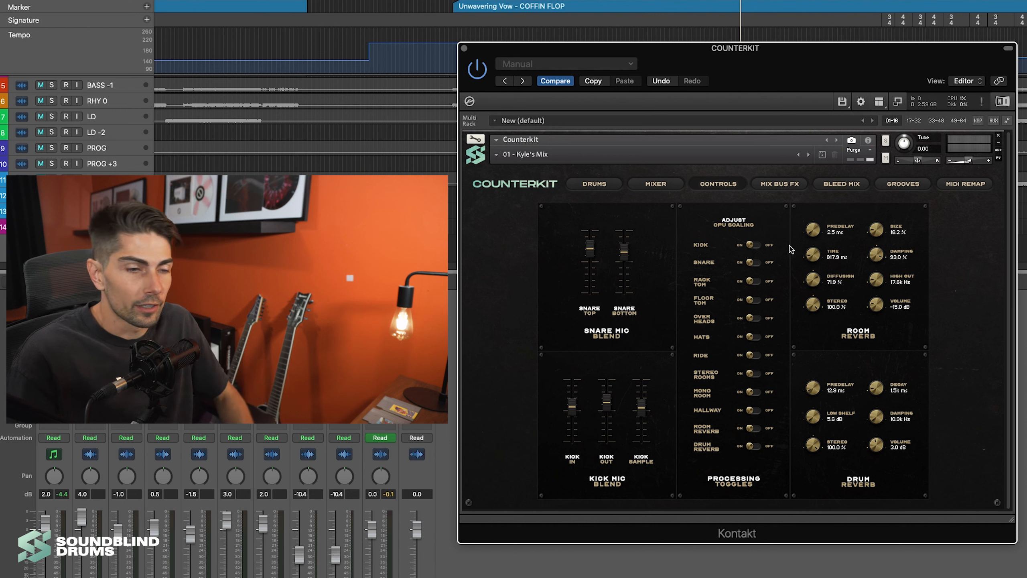
Step: Switch the processing toggles for kick, snare, rack tom and floor tom off and back on
left_click(756, 263)
left_click(755, 282)
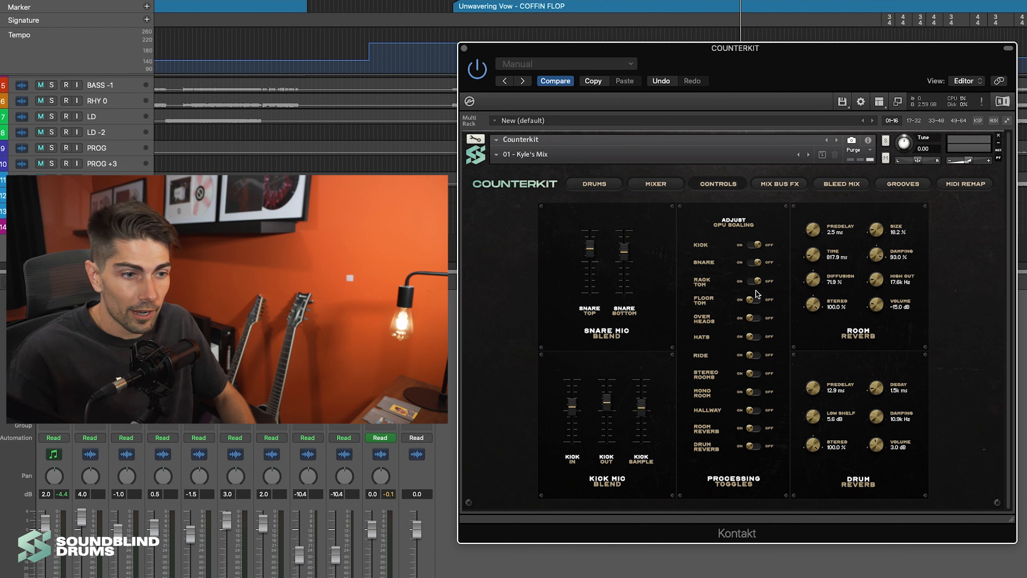
left_click(757, 301)
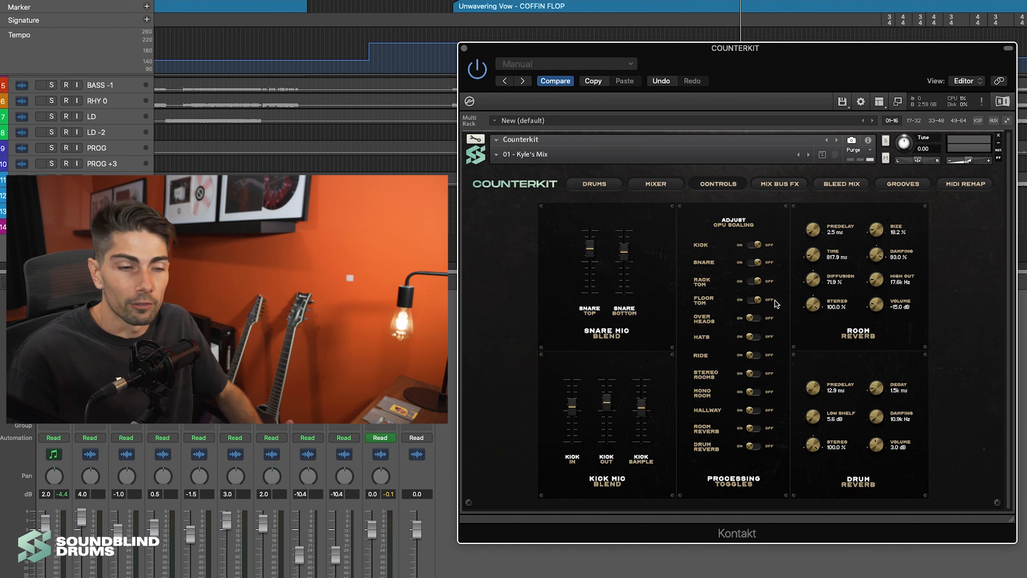
left_click(757, 263)
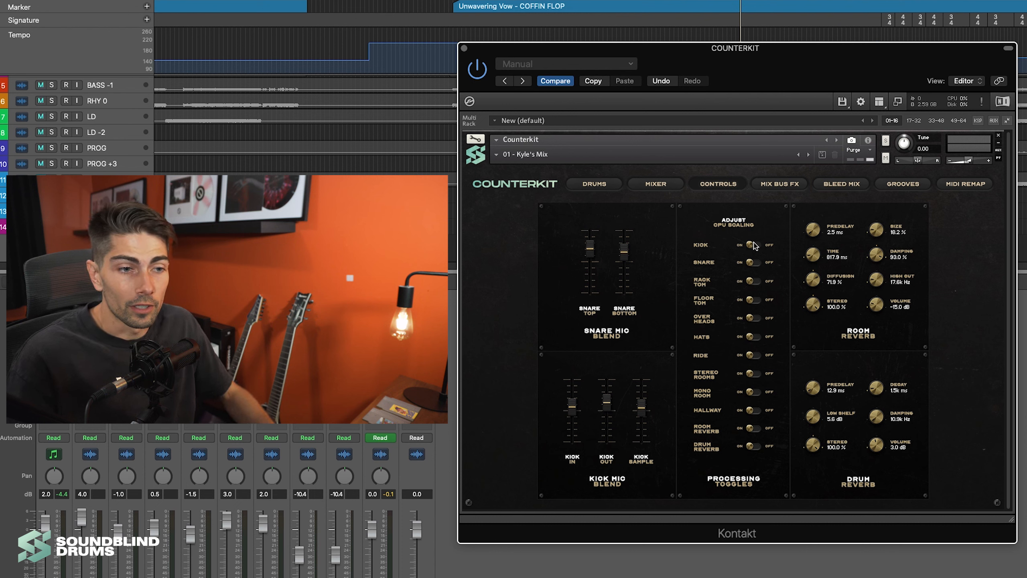
Step: Load the 06 - Raw Samples snapshot
left_click(525, 154)
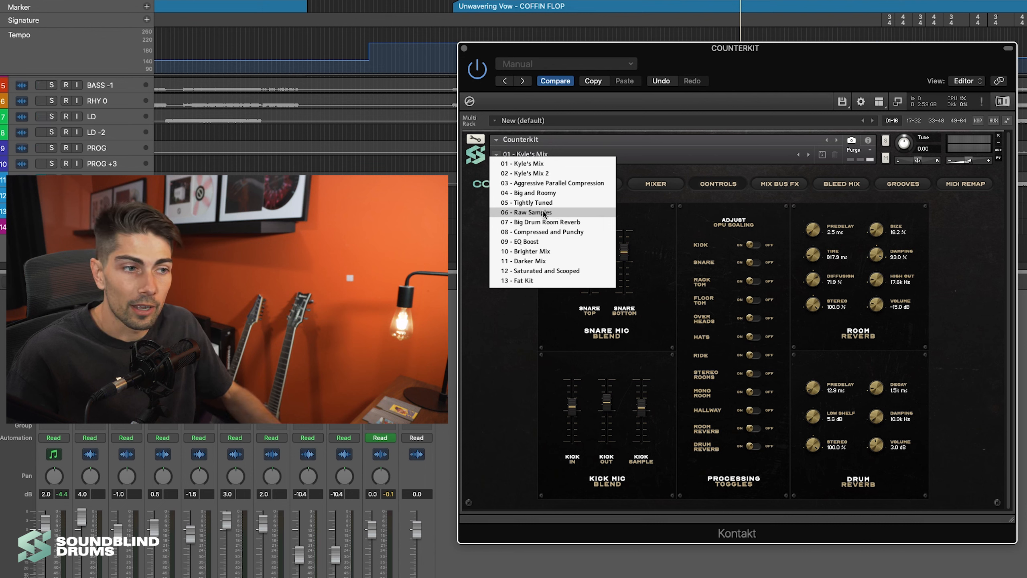
left_click(544, 213)
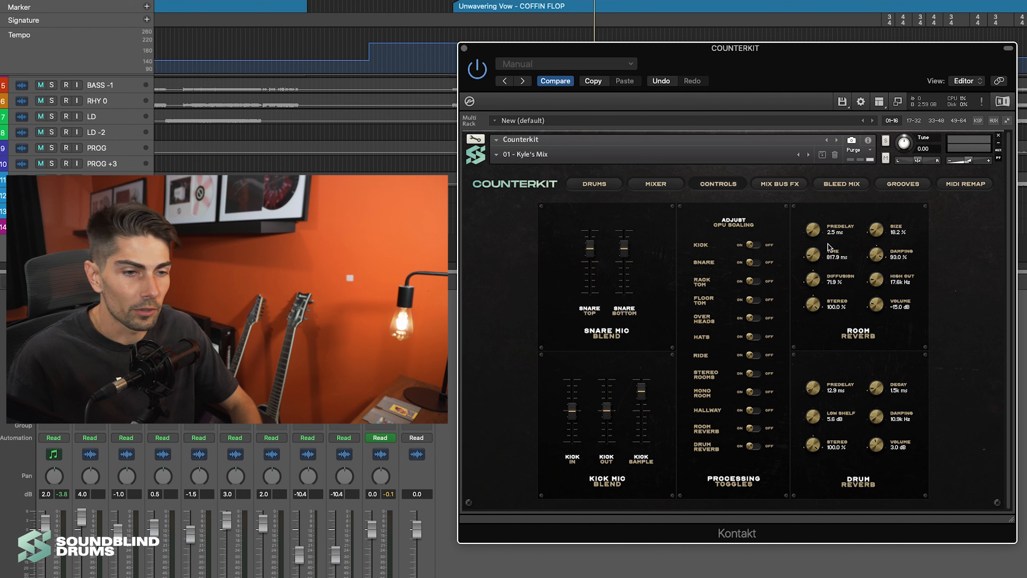
Step: During playback, set the Room Reverb volume to -1.0 dB, size to 93.2 % and stereo to 56.8 %, and the Drum Reverb volume to 11.4 dB
key("space")
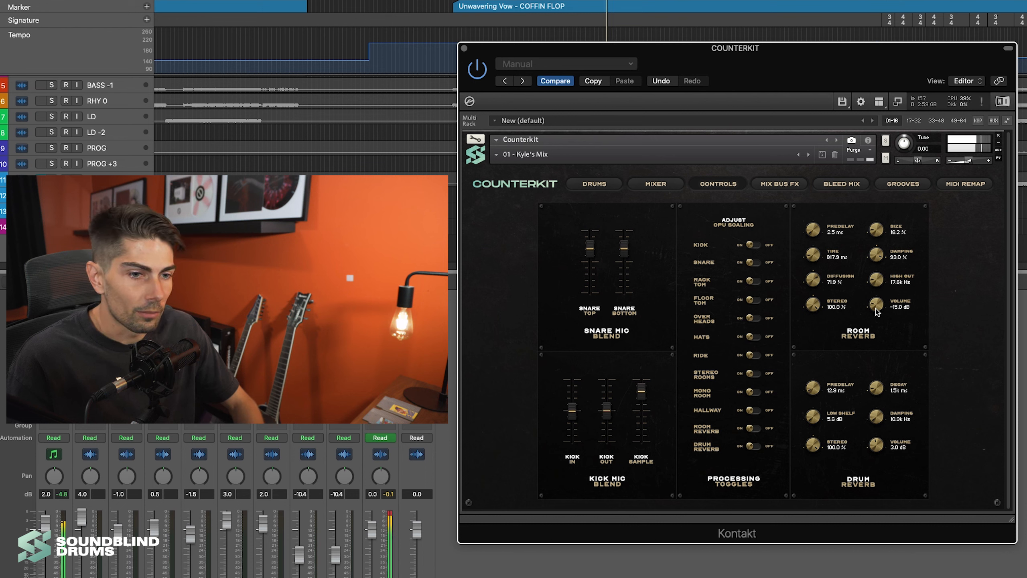
mouse_move(875, 310)
left_mouse_down()
mouse_move(877, 292)
mouse_move(876, 302)
left_mouse_up()
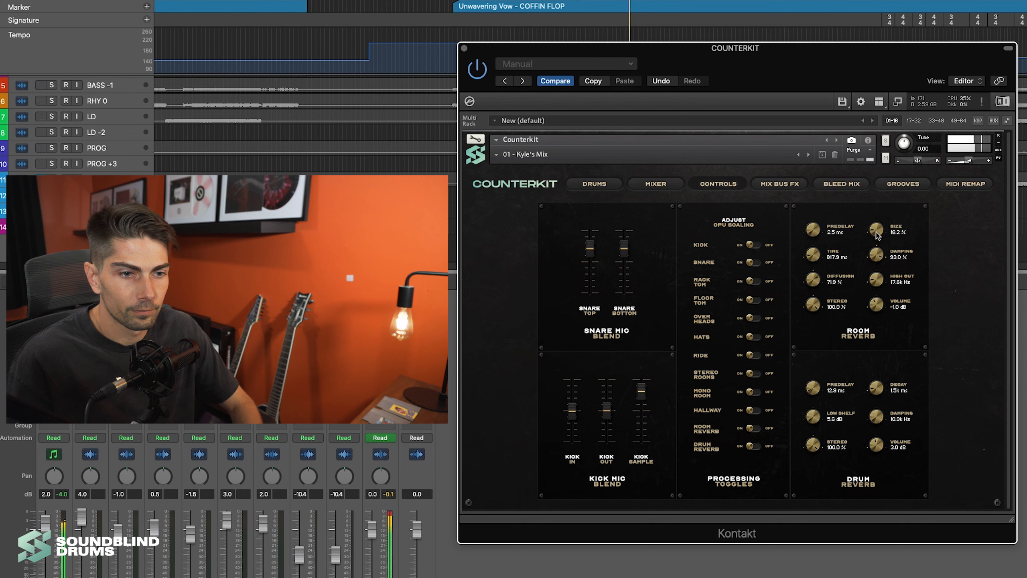
left_click_drag(877, 235, 882, 199)
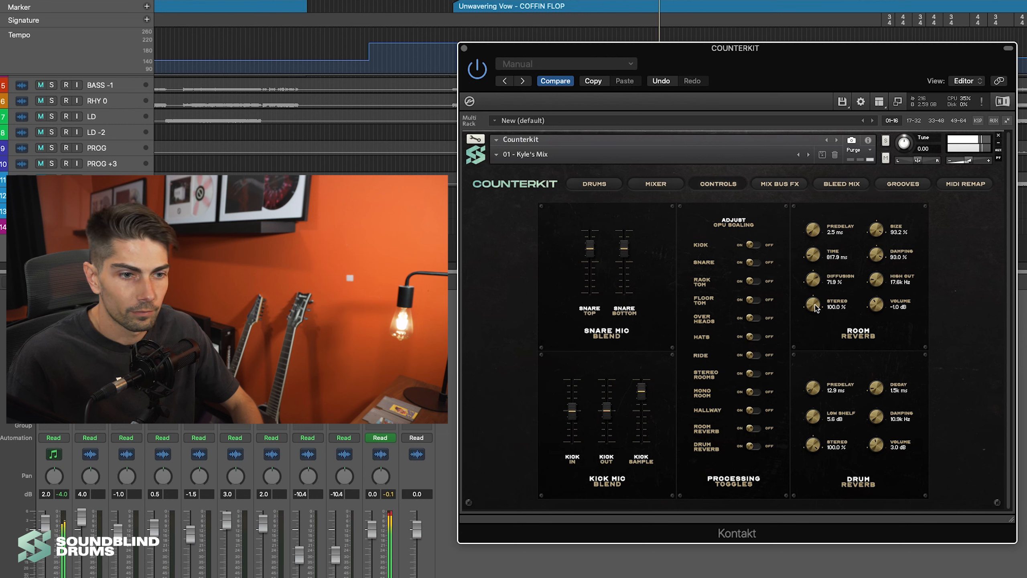
left_click_drag(815, 308, 817, 328)
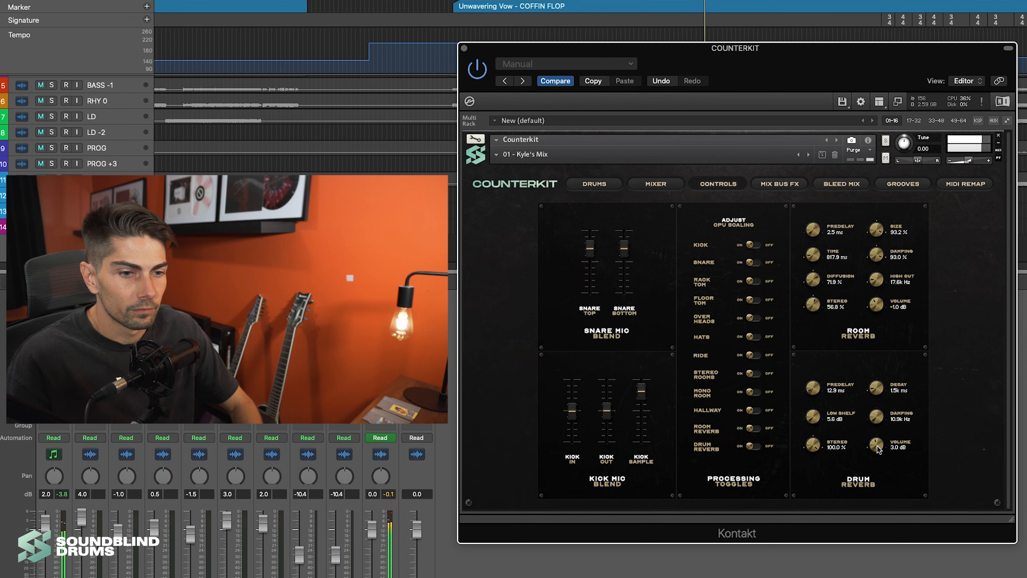
left_click_drag(877, 449, 877, 441)
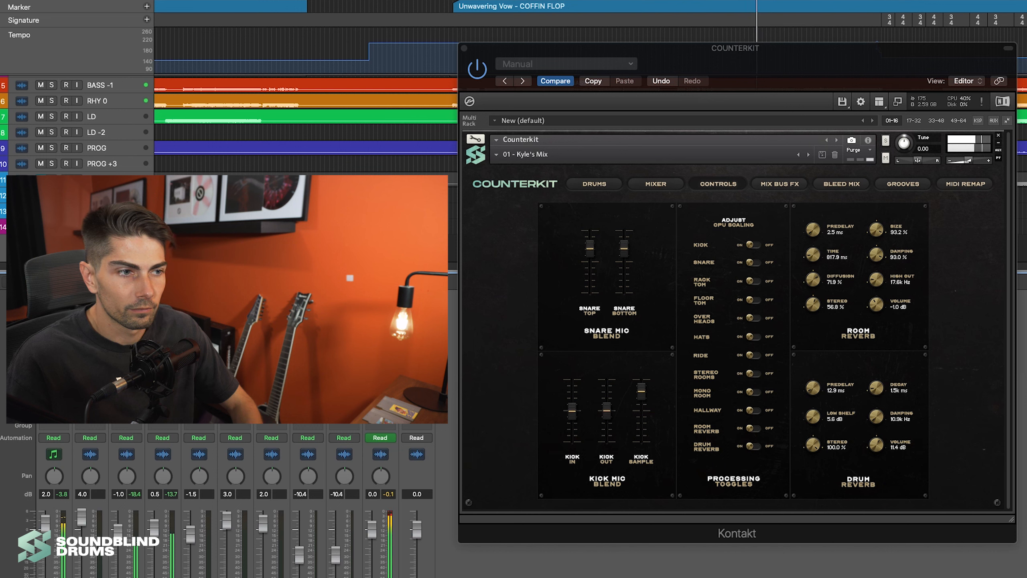
Step: Reload the 01 - Kyle's Mix snapshot to restore its original reverb settings
left_click(497, 154)
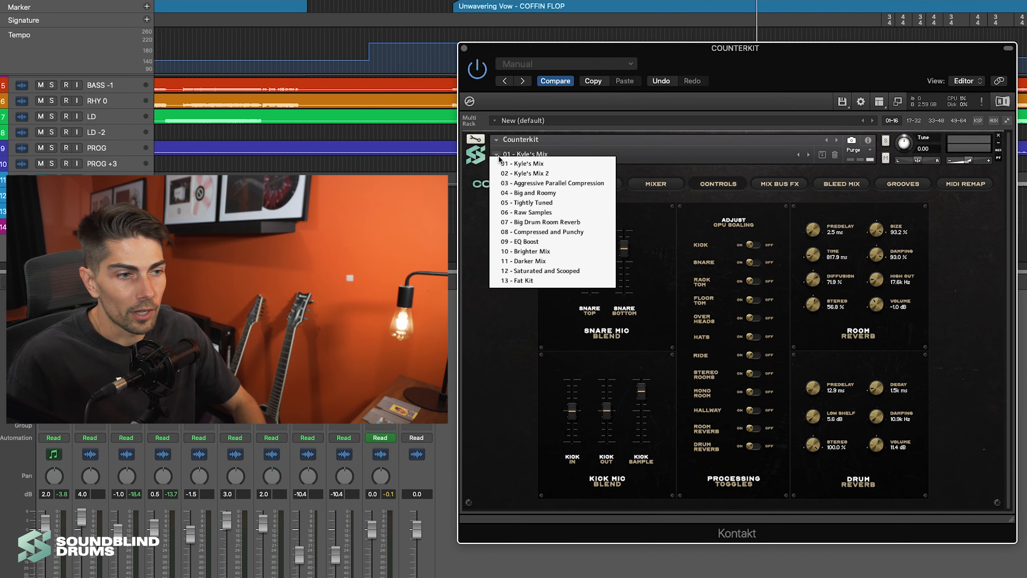
left_click(961, 257)
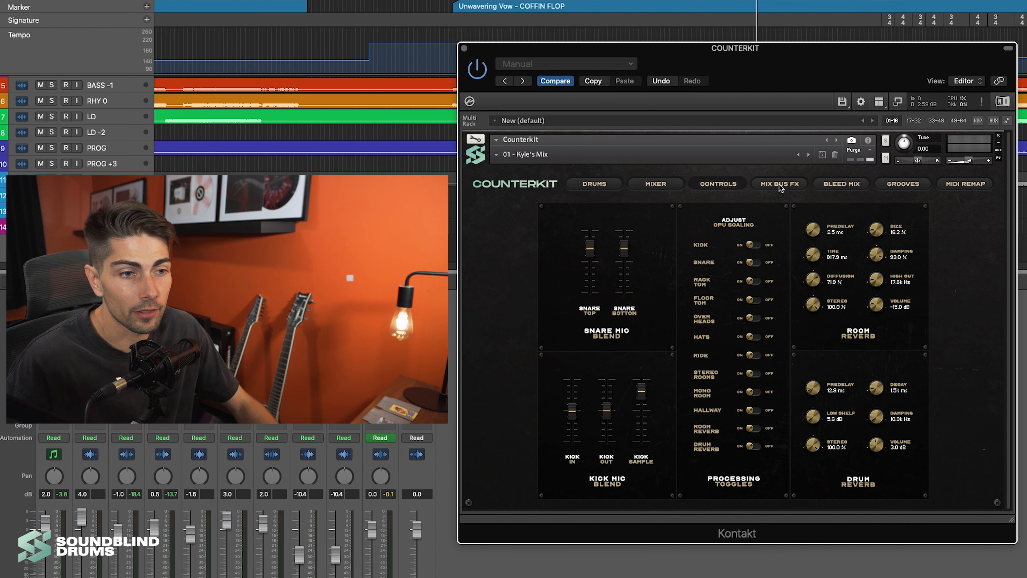
Step: Examine the Mix Bus FX page, including the saturation, character and processing options of the Super GT Tube Saturation module
left_click(780, 184)
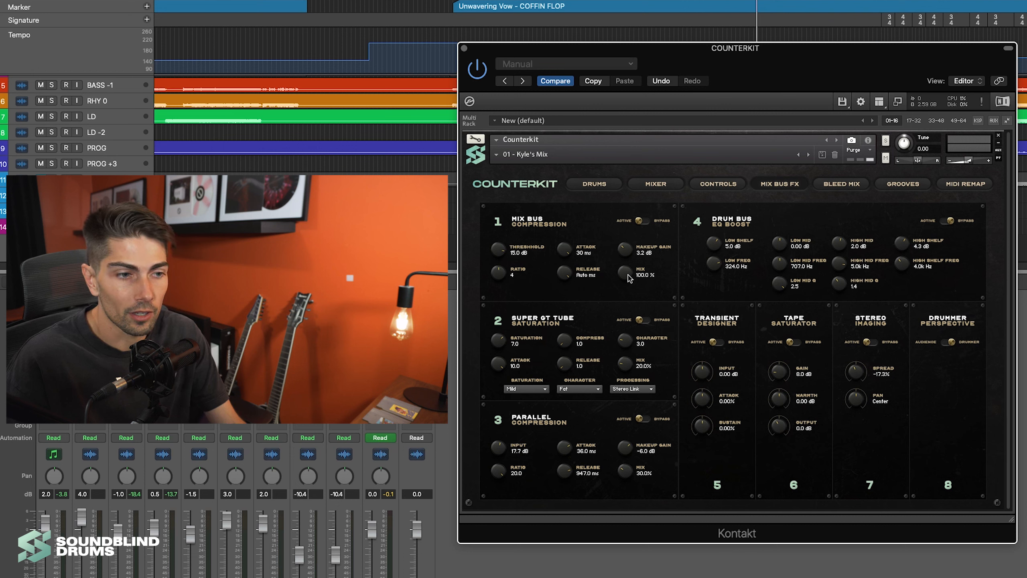
left_click(645, 226)
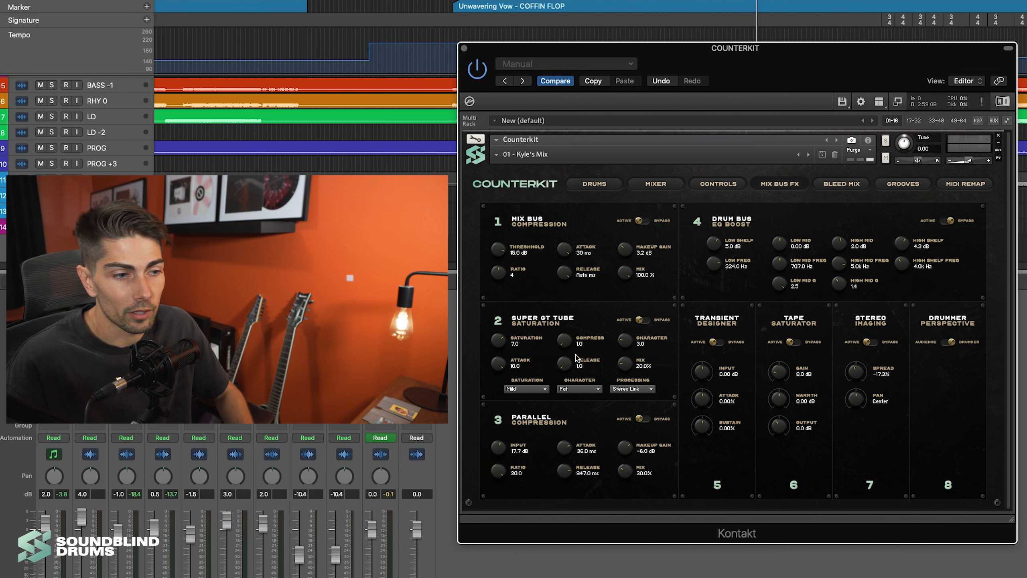
left_click(538, 390)
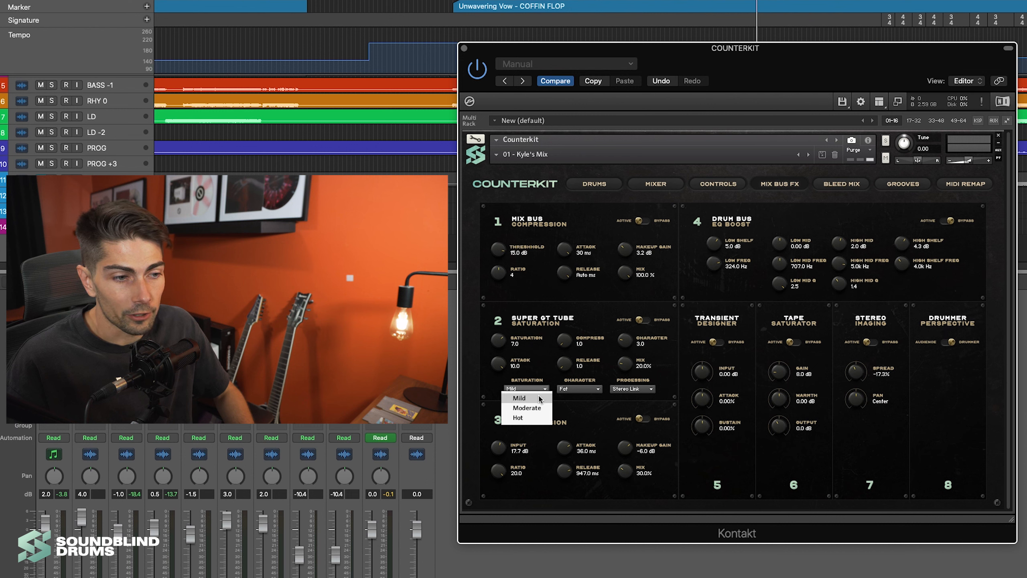
left_click(569, 406)
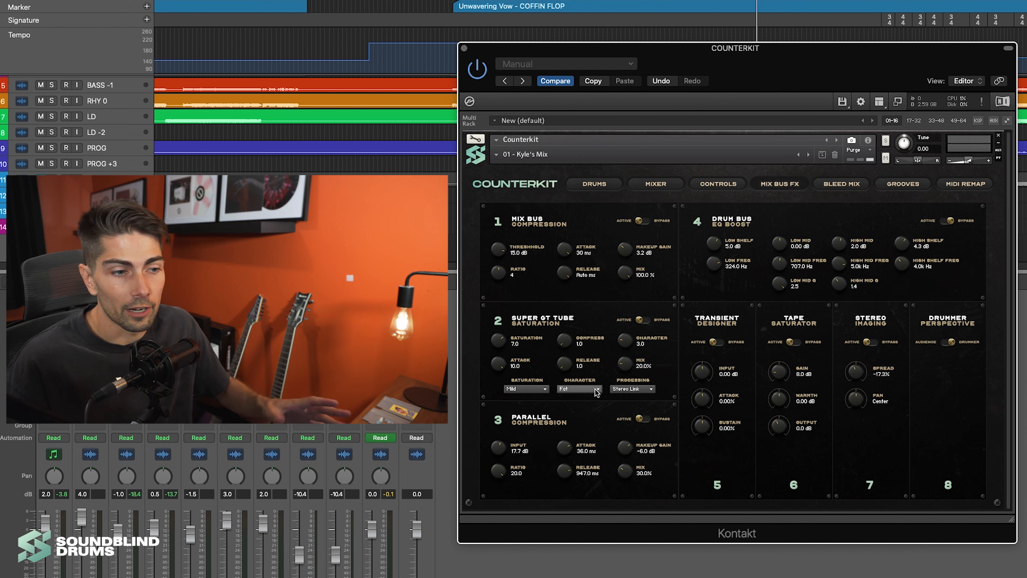
left_click(596, 390)
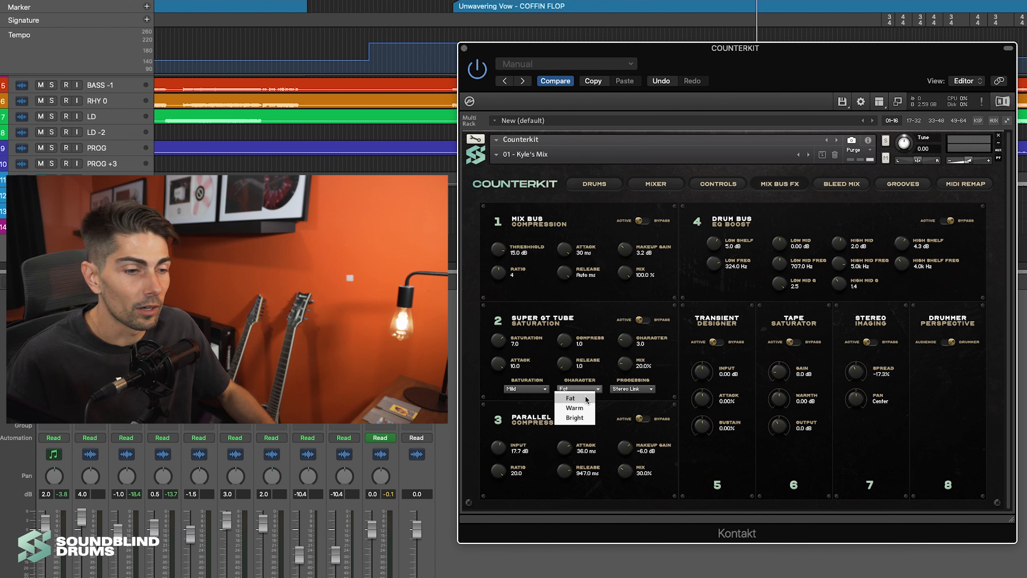
left_click(622, 410)
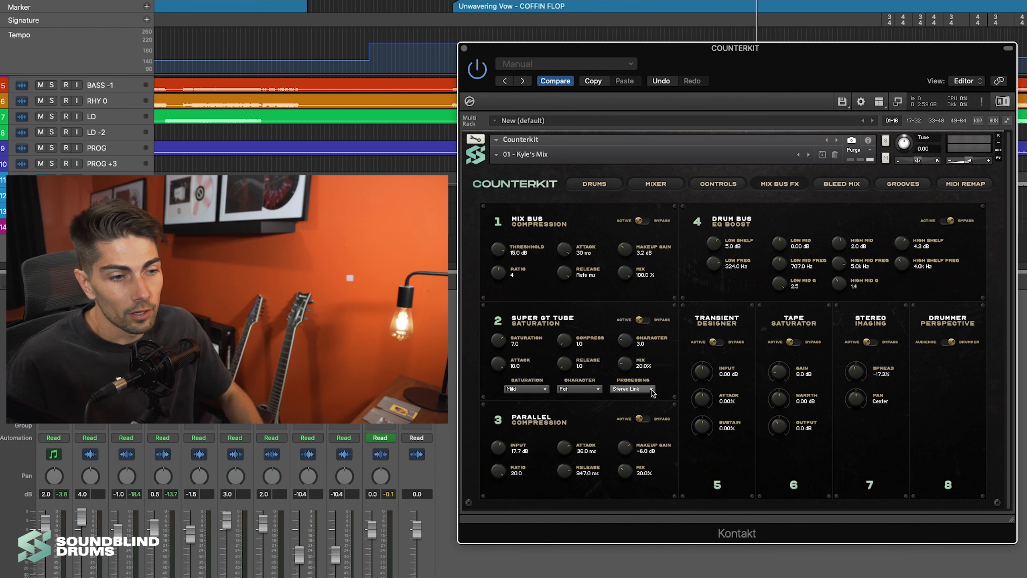
left_click(651, 389)
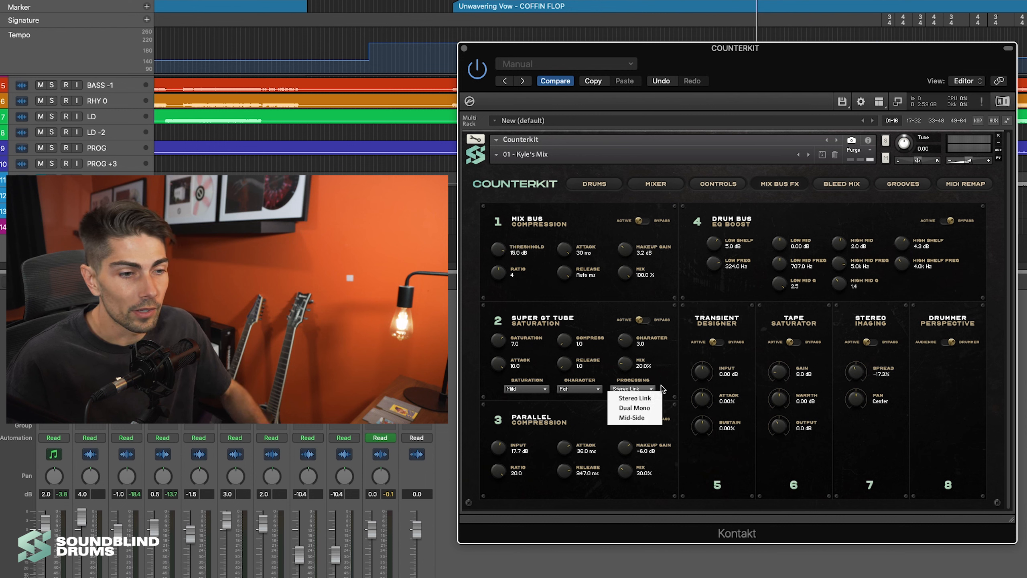
left_click(662, 389)
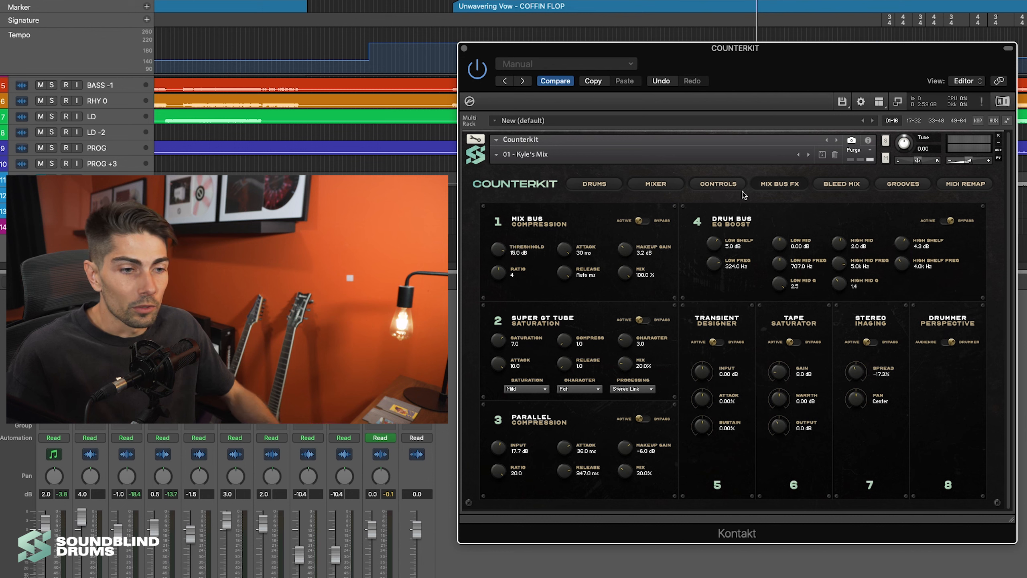
Step: Review the available snapshots and the Super GT Tube Saturation character options, keeping the current choices
left_click(497, 156)
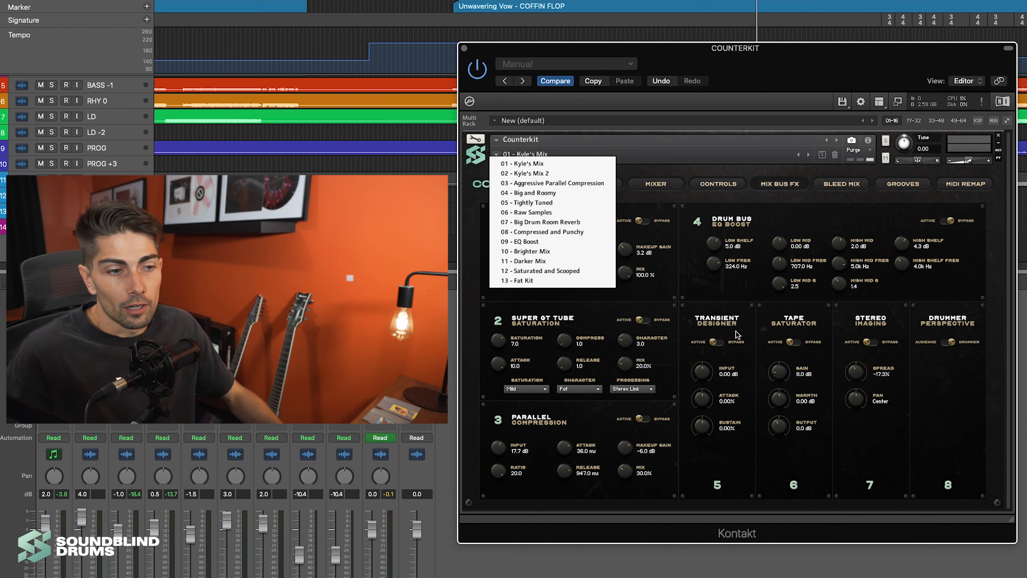
left_click(761, 200)
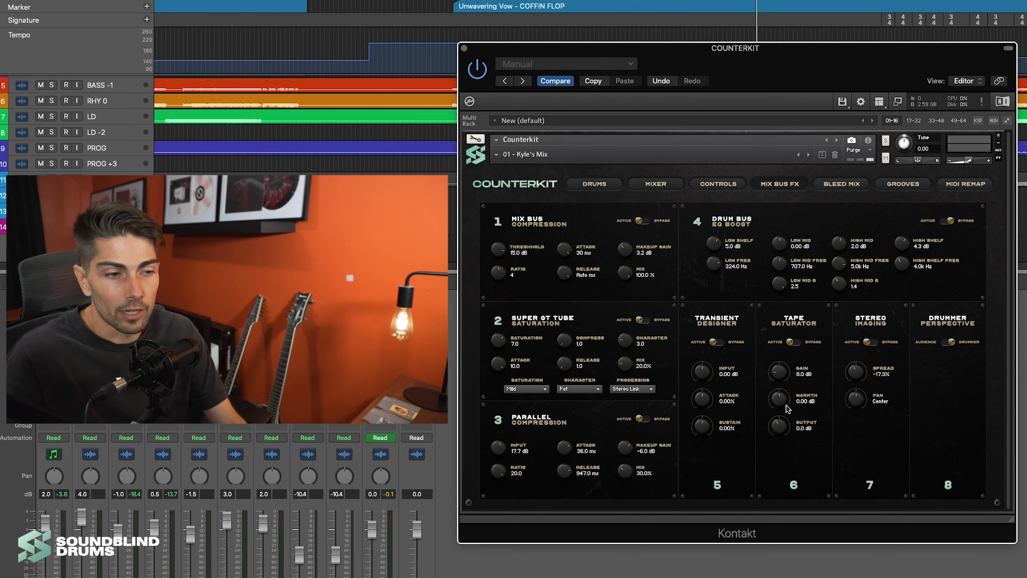
left_click(578, 388)
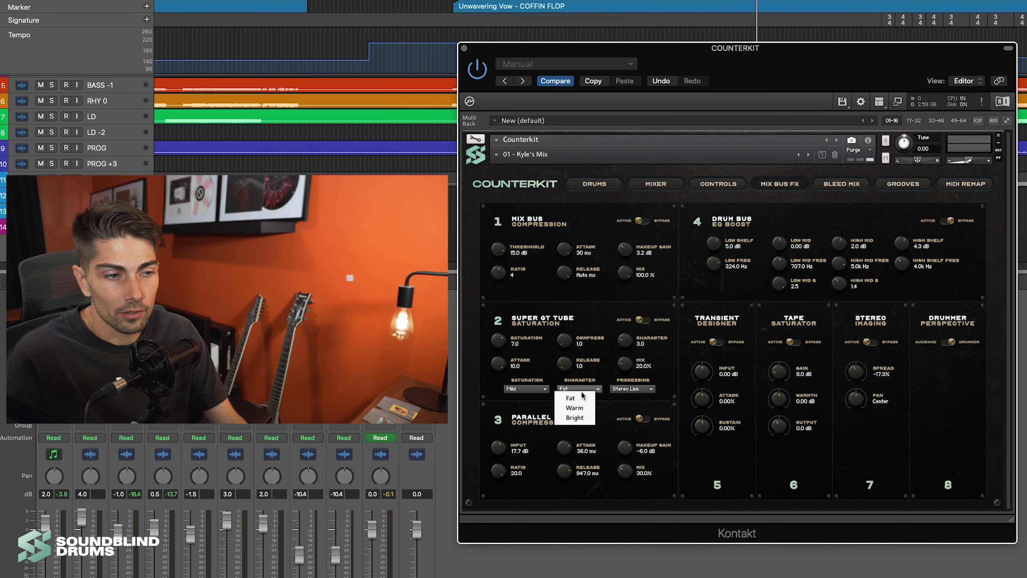
left_click(605, 409)
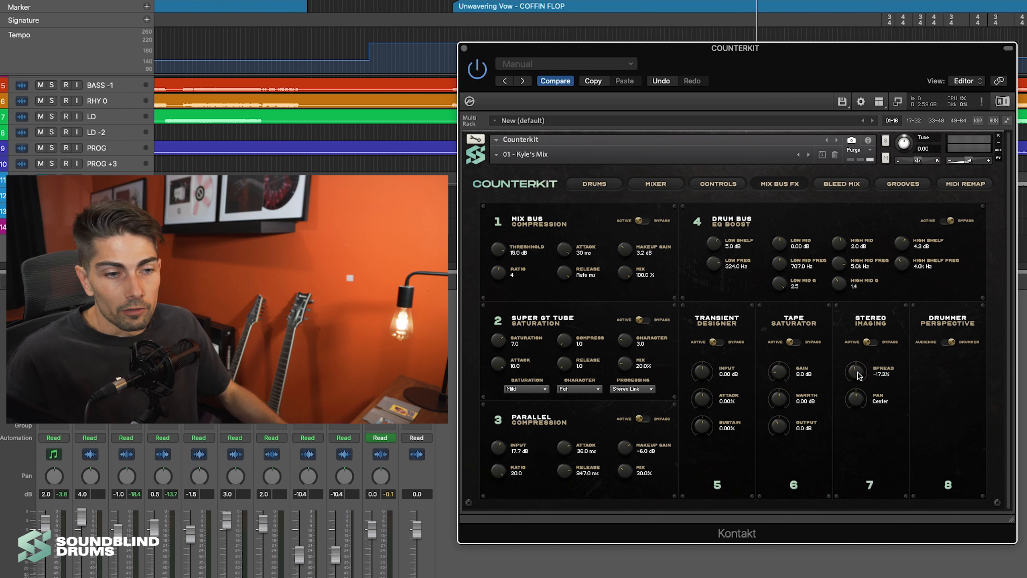
Step: Try the Stereo Imaging spread at 0.0 %, 41.5 % and -17.1 %, and leave it at 7.3 %
left_click_drag(859, 376, 859, 372)
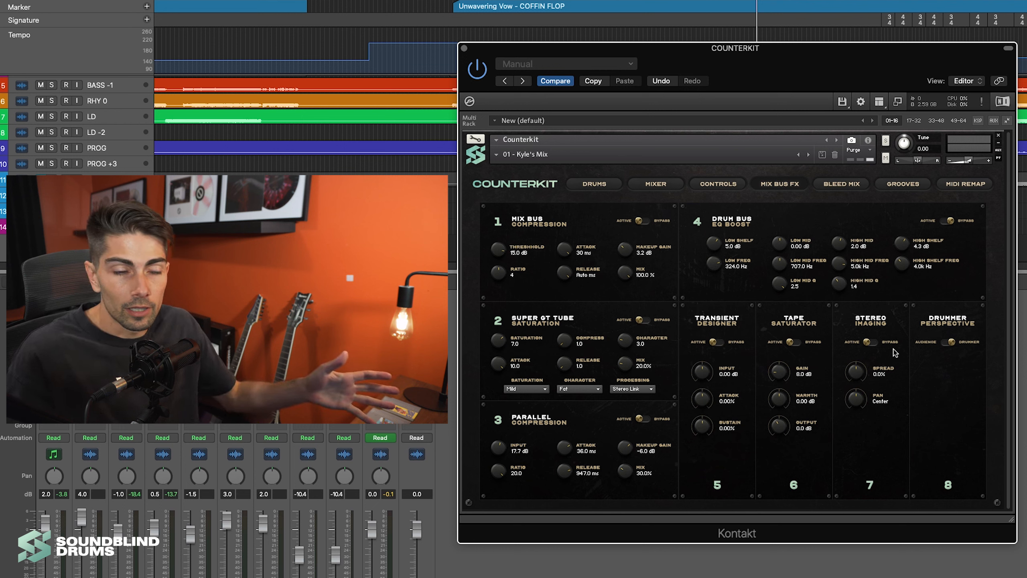
left_click_drag(863, 373, 863, 368)
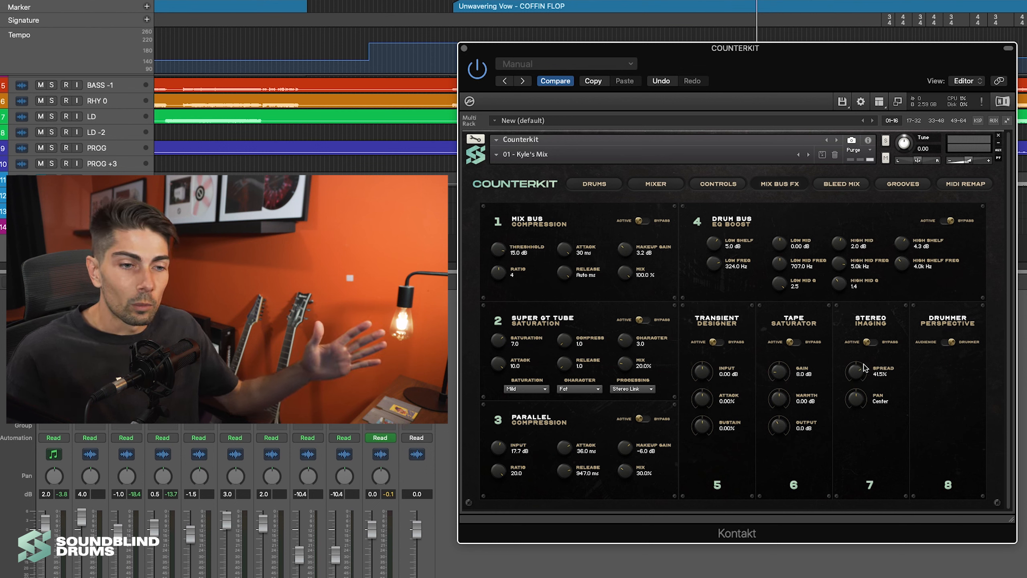
left_click_drag(861, 373, 862, 389)
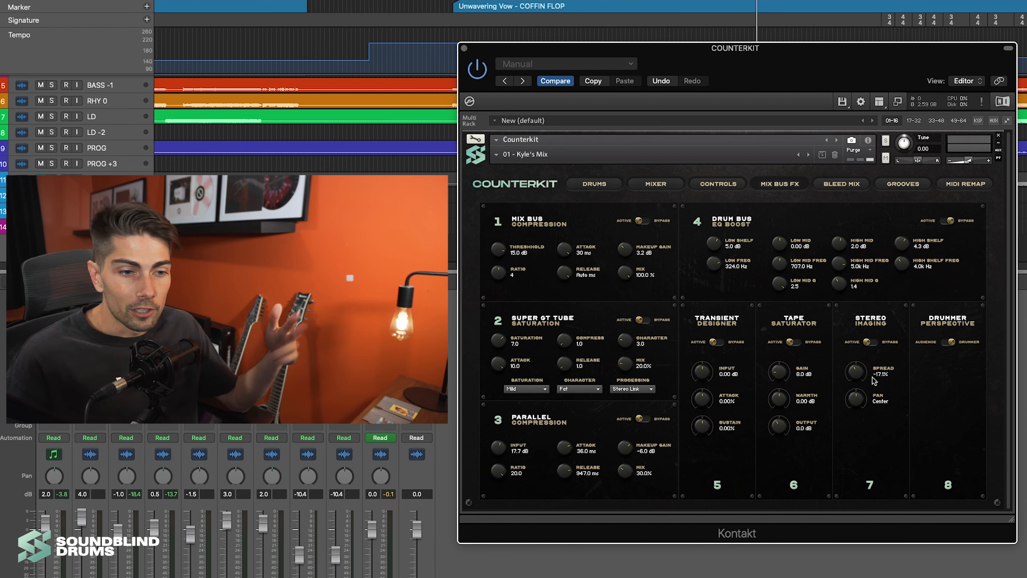
left_click_drag(860, 376, 862, 375)
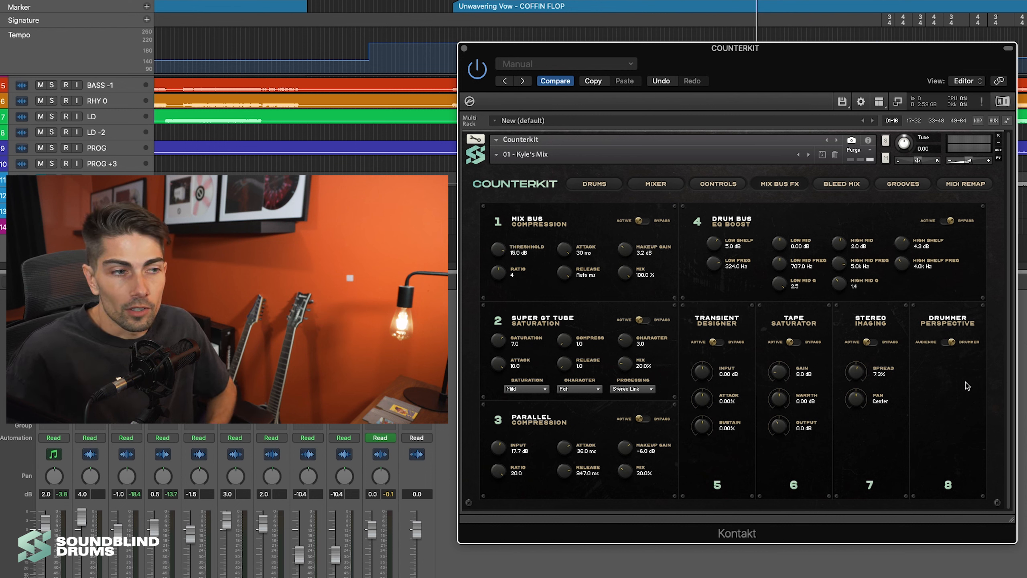
Step: Switch the Drummer Perspective setting to Audience and back to Drummer
left_click(949, 343)
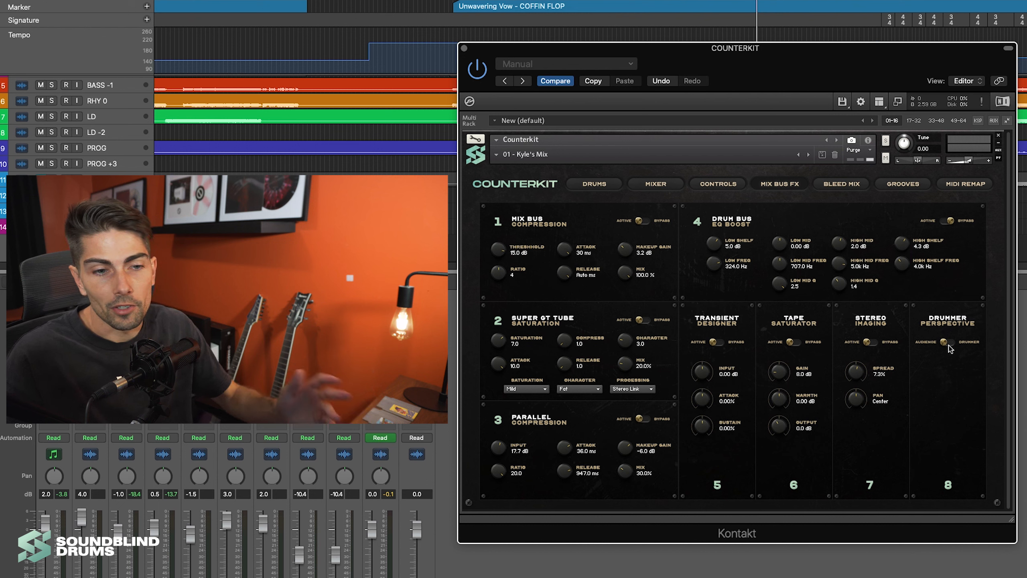
left_click(945, 354)
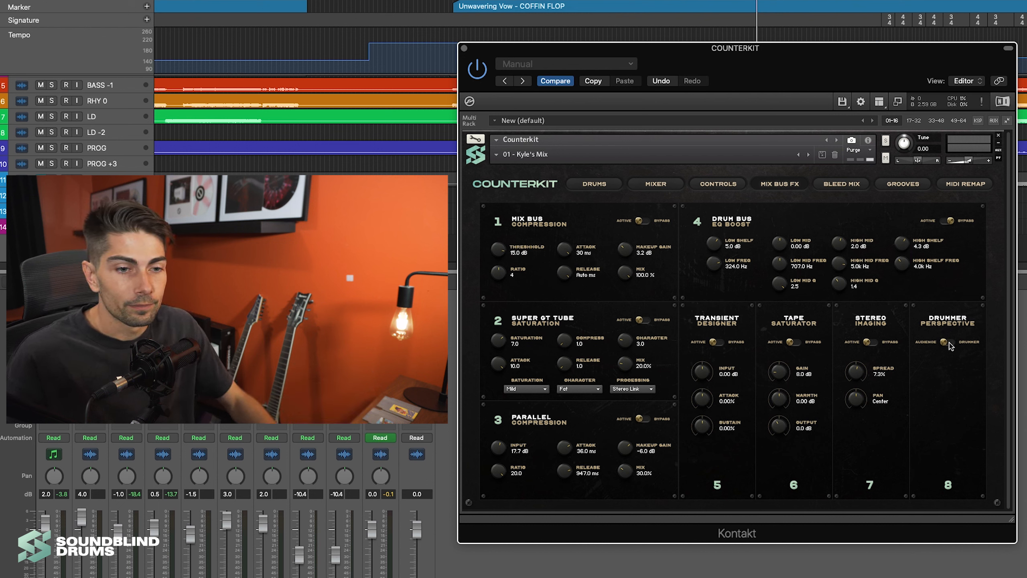
left_click(948, 344)
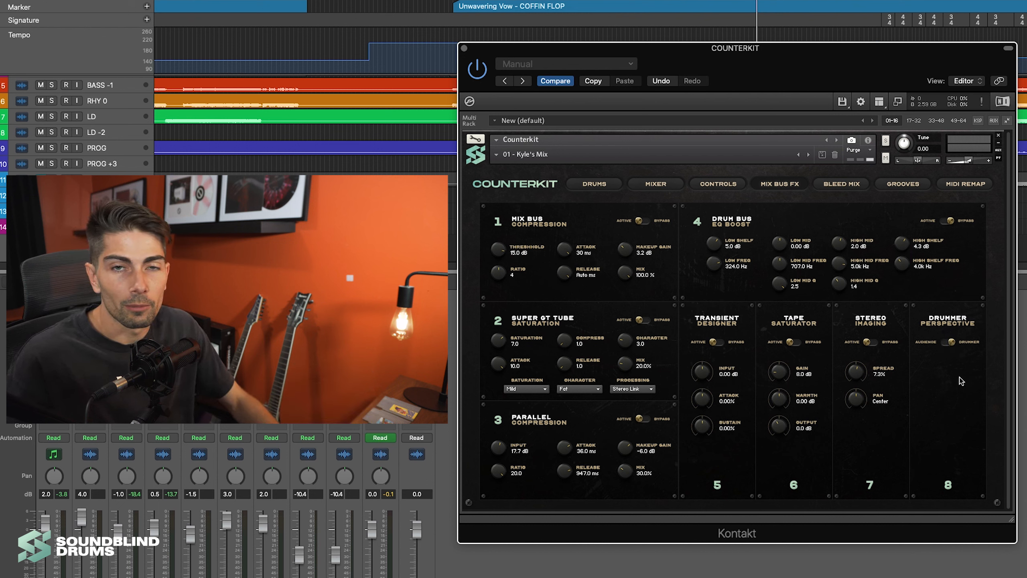
left_click(953, 398)
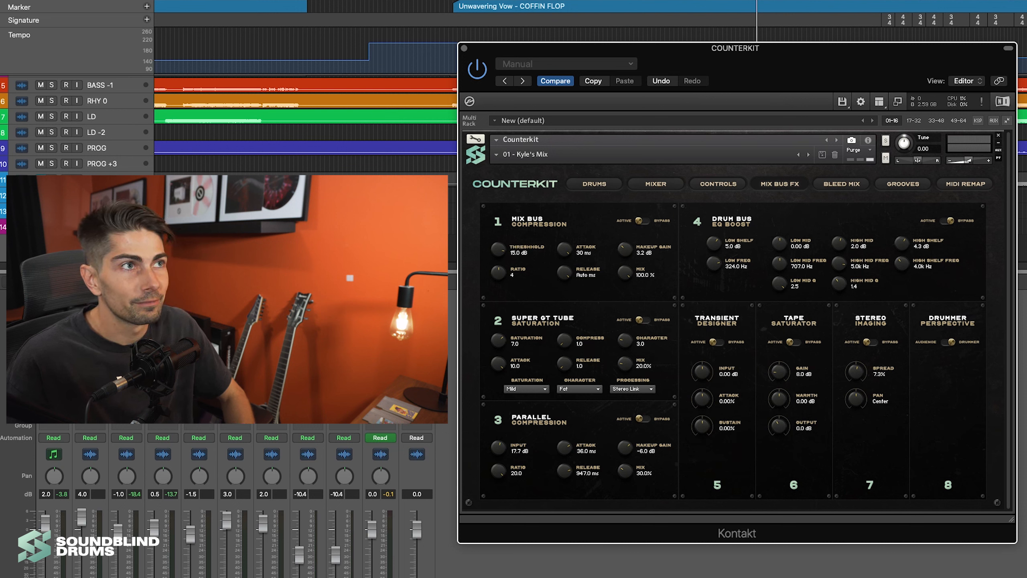
Step: Examine the Bleed Mix page's overhead, stereo room, mono room and hallway controls alongside the mixer channels
left_click(842, 185)
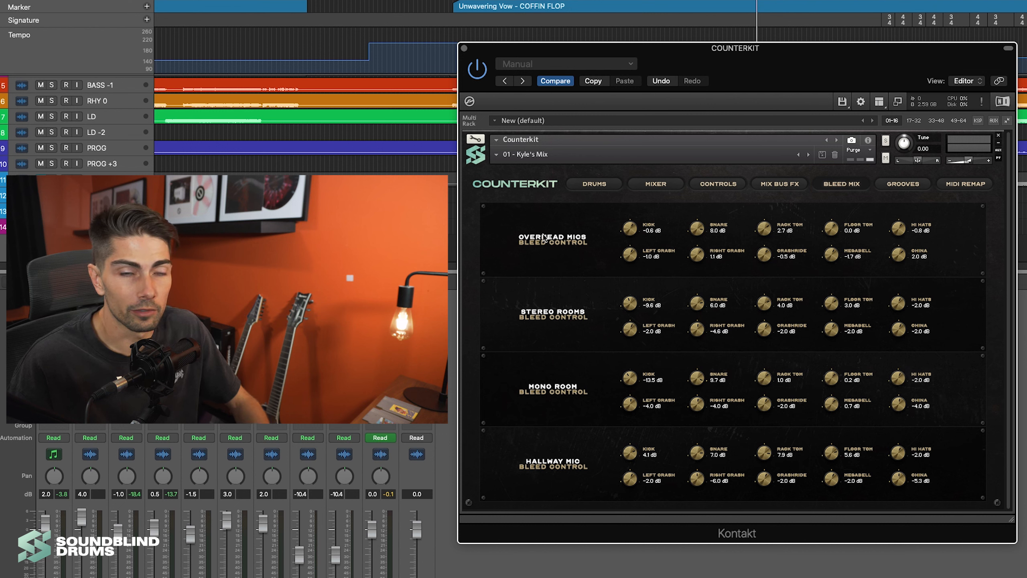
left_click(654, 183)
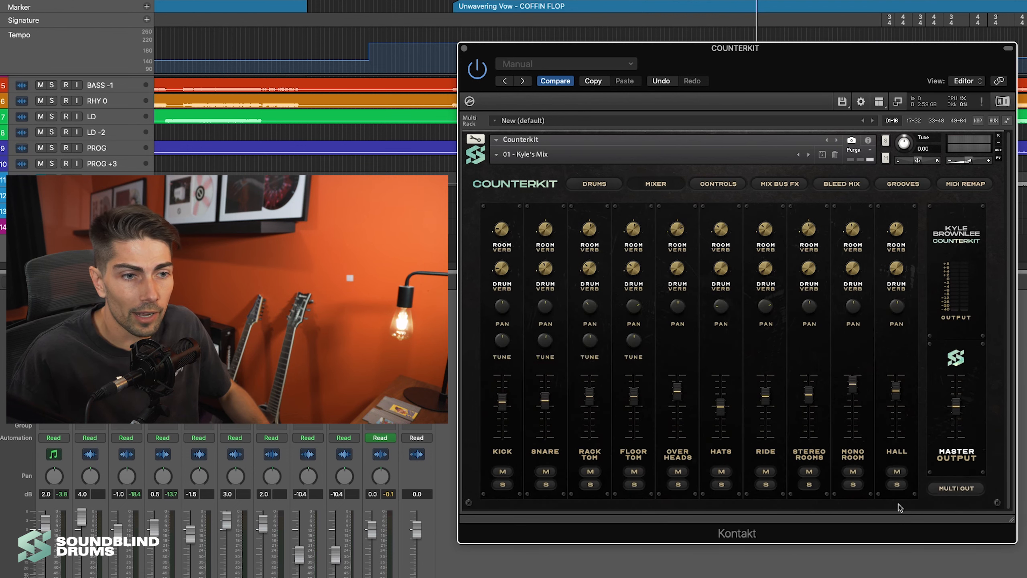
left_click(838, 186)
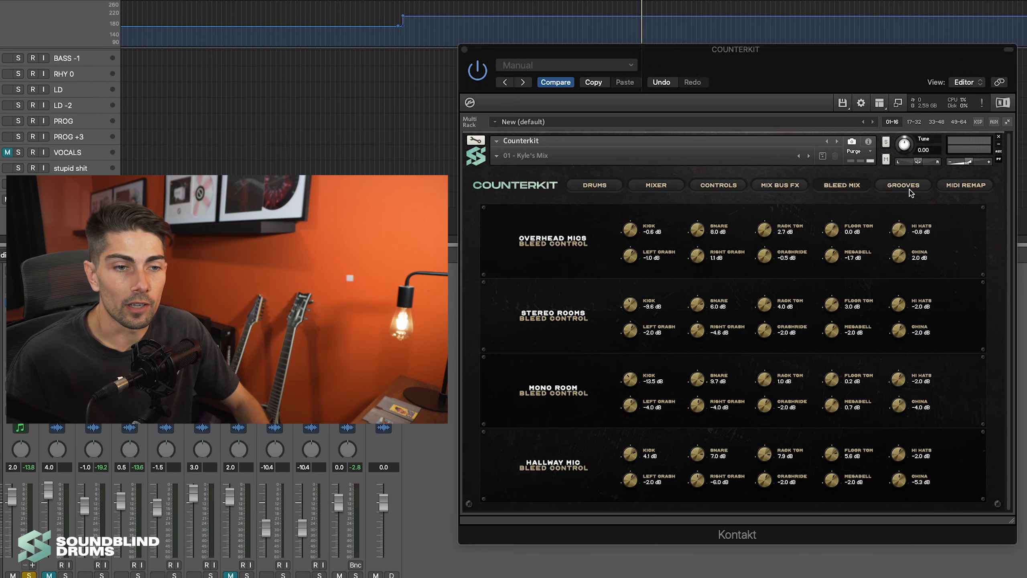
Step: Browse the Counterparts Songs grooves, selecting 10 - Nothing Left To Love.mid and 04 - Unwavering Vow.mid in their album folders
left_click(904, 187)
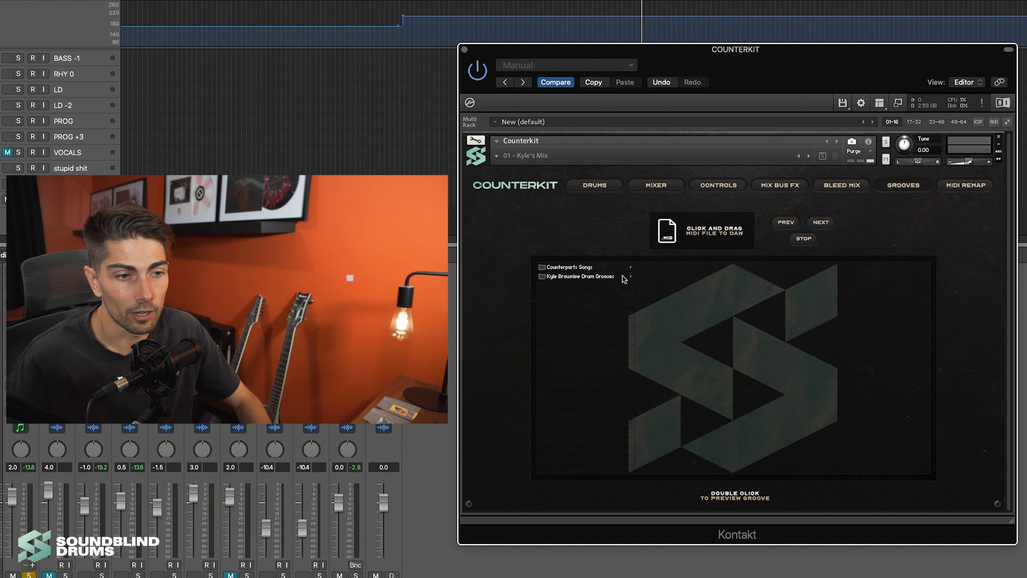
left_click(583, 268)
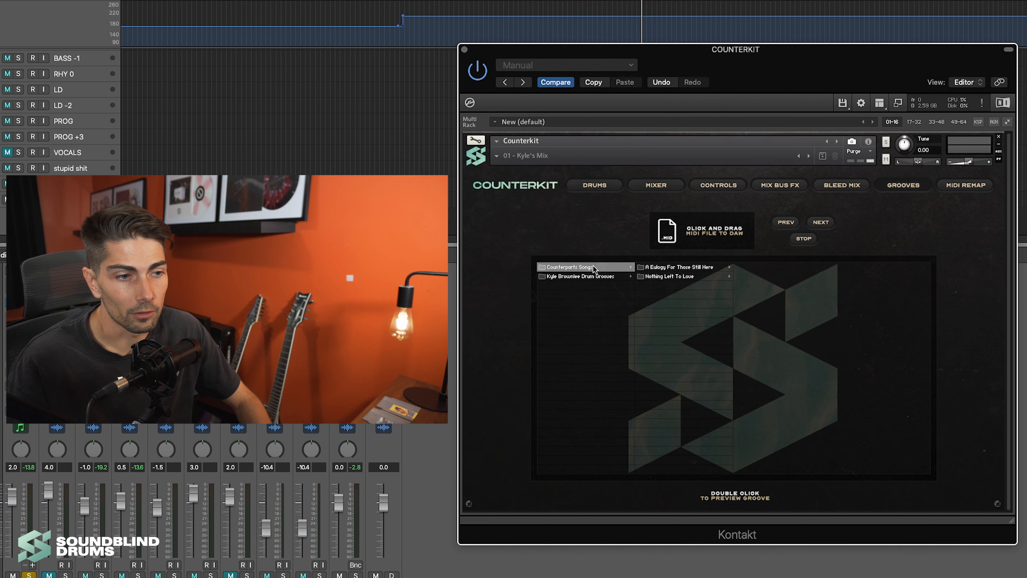
left_click(686, 277)
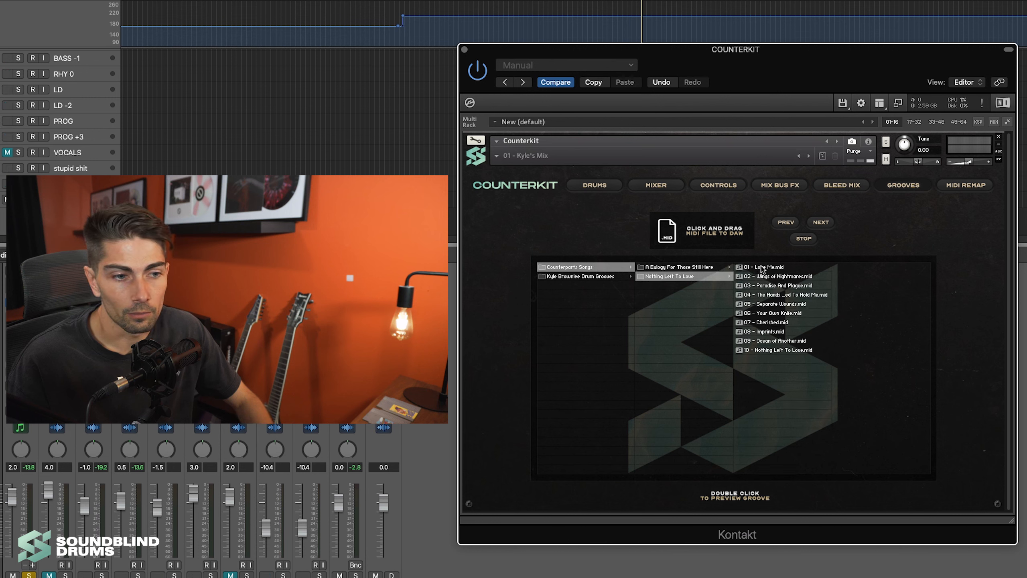
left_click(769, 351)
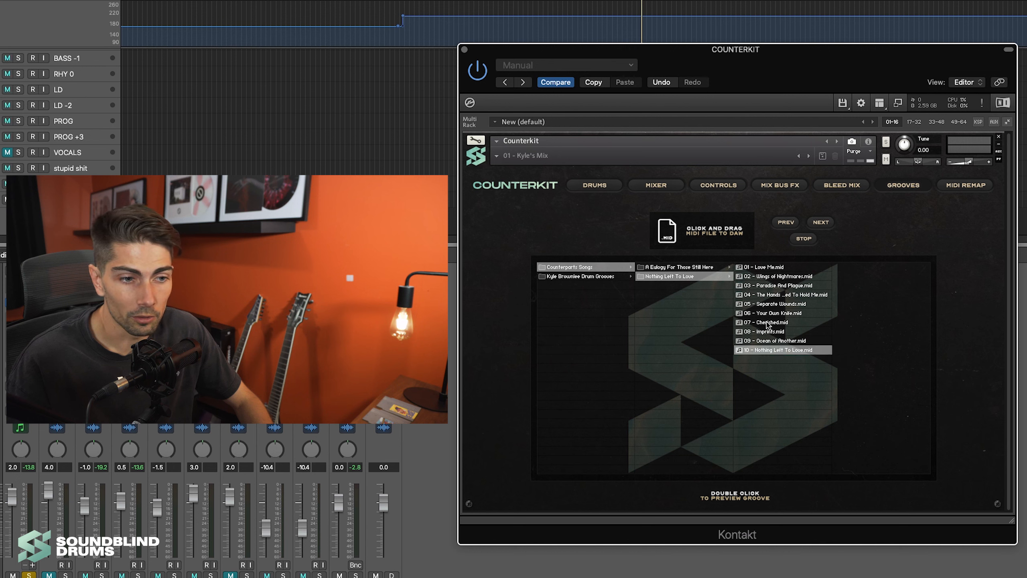
left_click(678, 268)
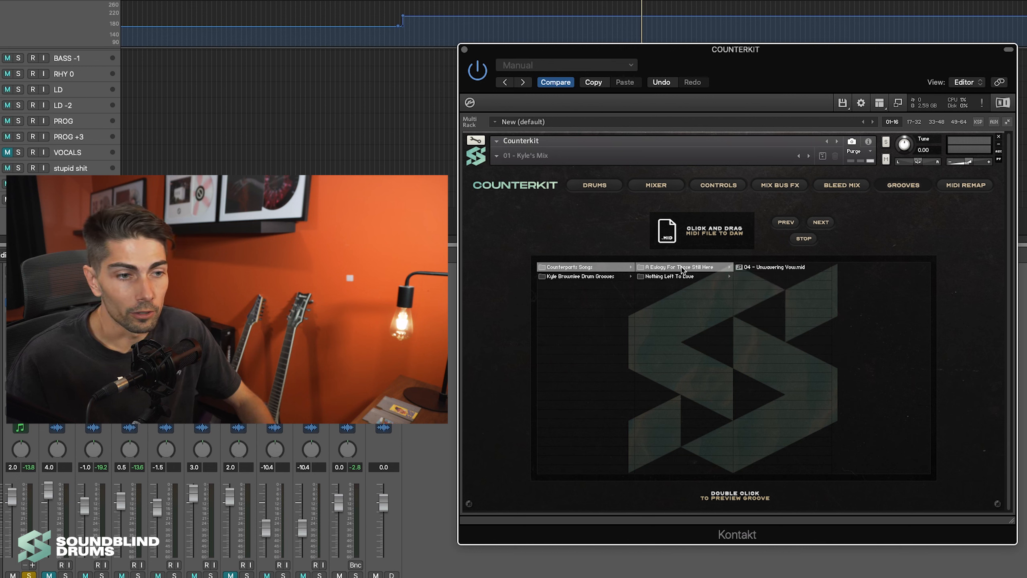
left_click(781, 268)
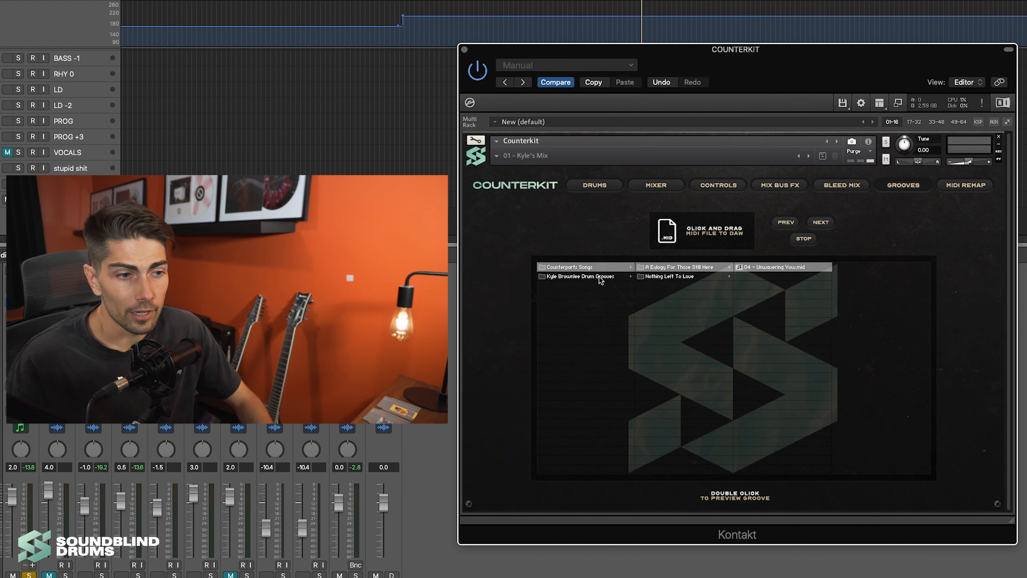
Step: Browse the Drum Grooves folder's Standard Beats with Blast Beats and D Beats, its Fills, and the Death Metal intros
left_click(592, 278)
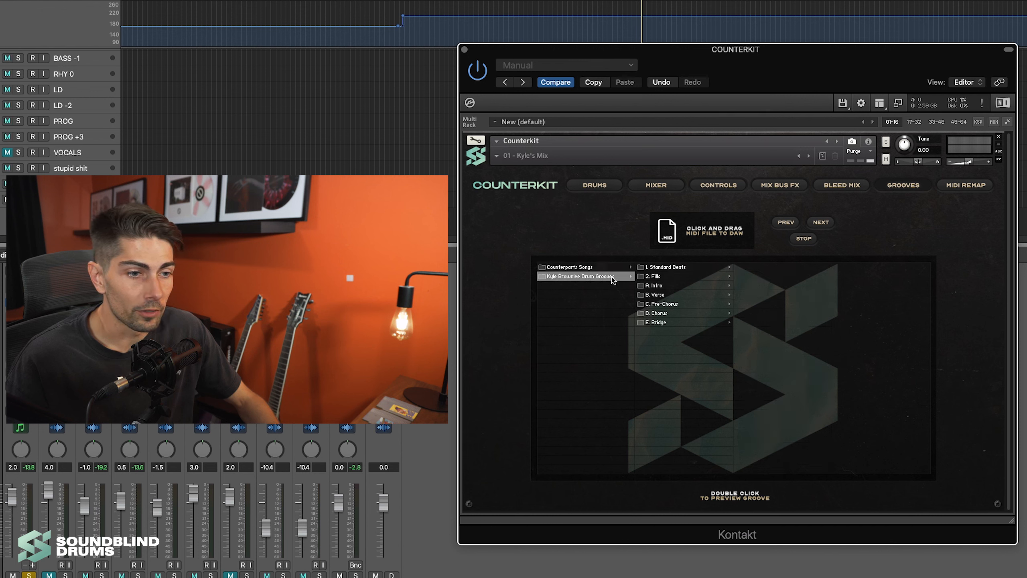
left_click(683, 269)
left_click(762, 267)
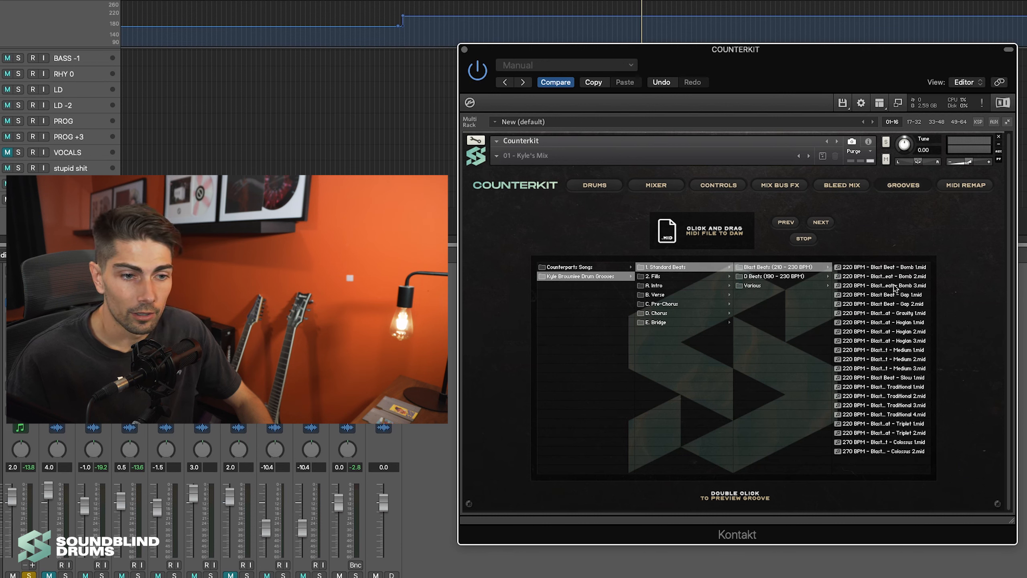
left_click(769, 277)
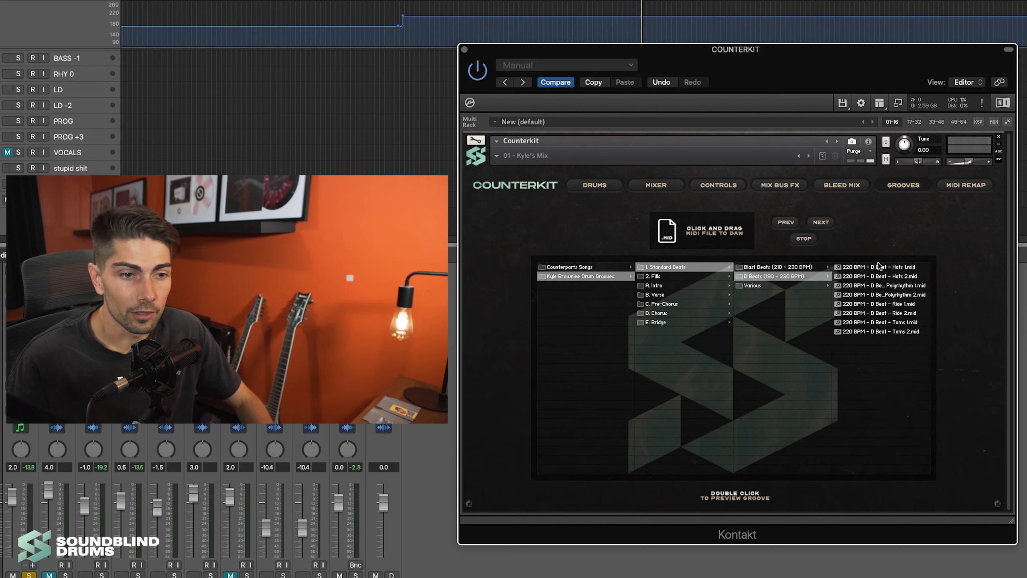
left_click(696, 278)
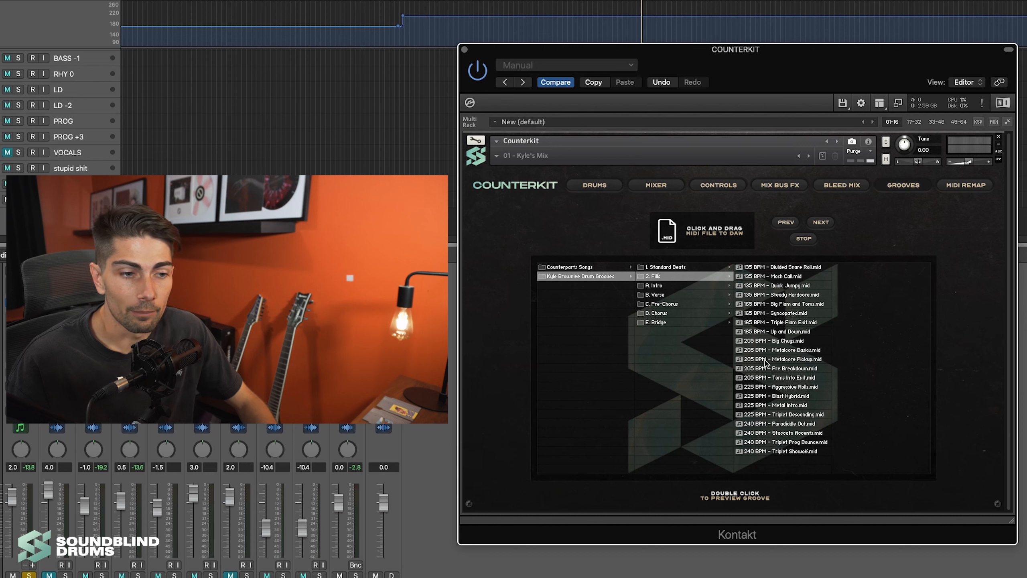
left_click(681, 287)
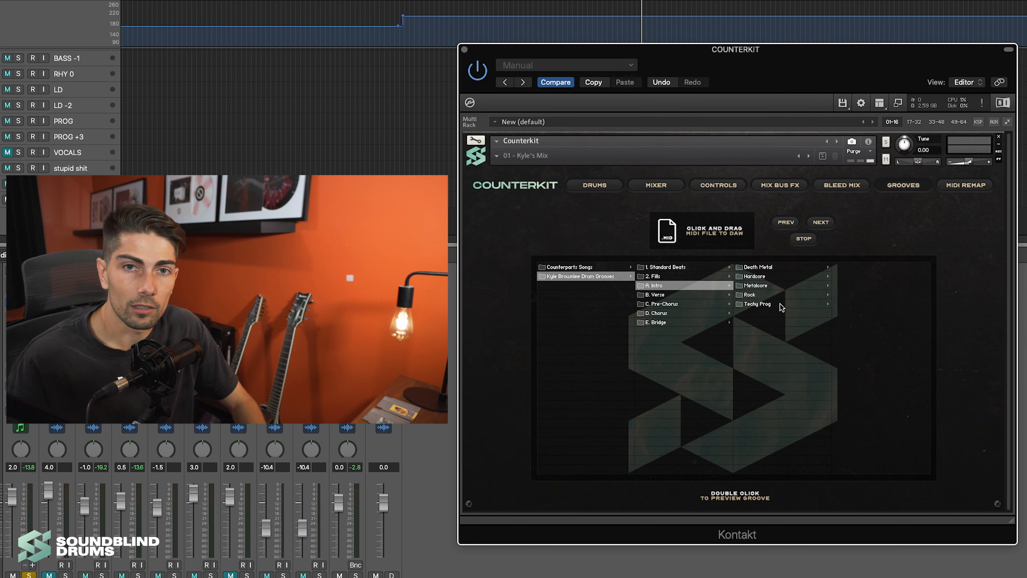
left_click(796, 267)
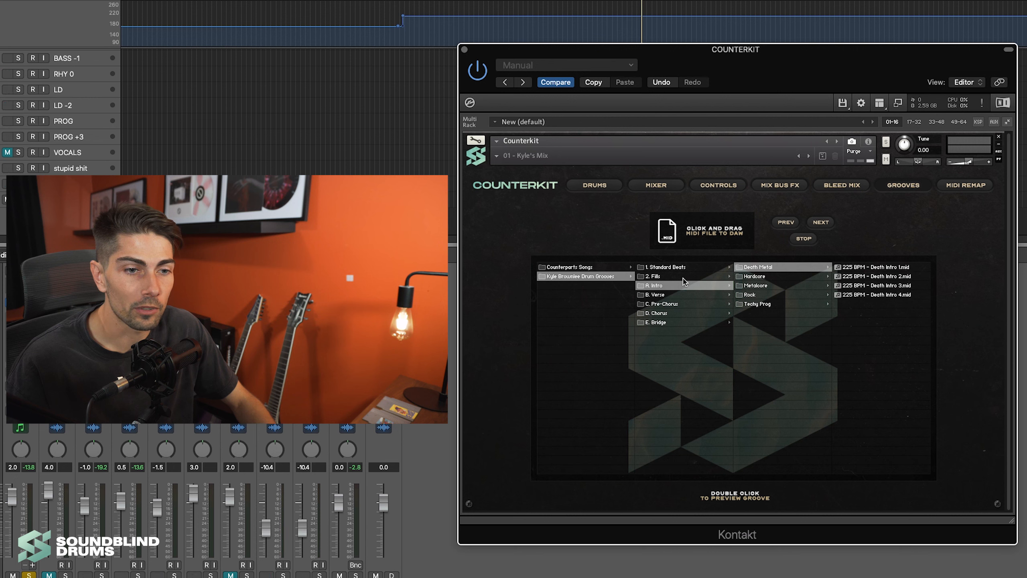
Step: Preview the 225 BPM - Death Intro 1 groove, stop it, and import it onto the BASS -1 track without its tempo information
double_click(862, 269)
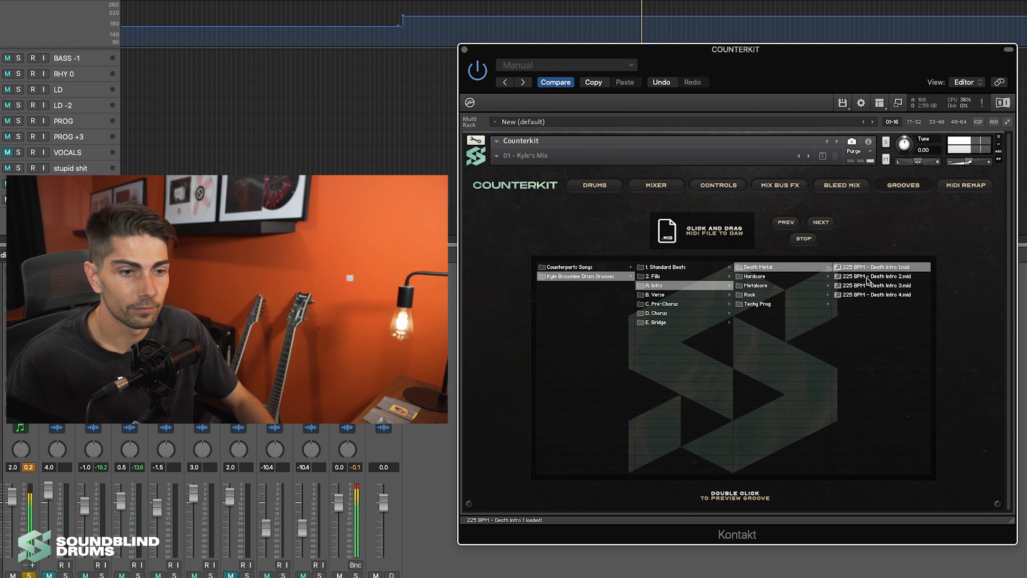
left_click(805, 239)
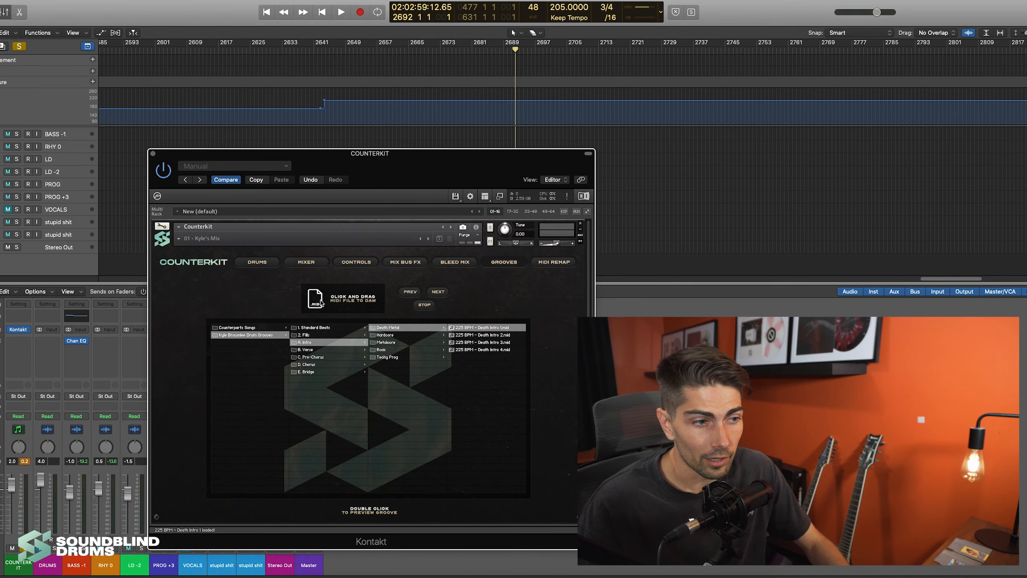
left_click_drag(316, 298, 623, 139)
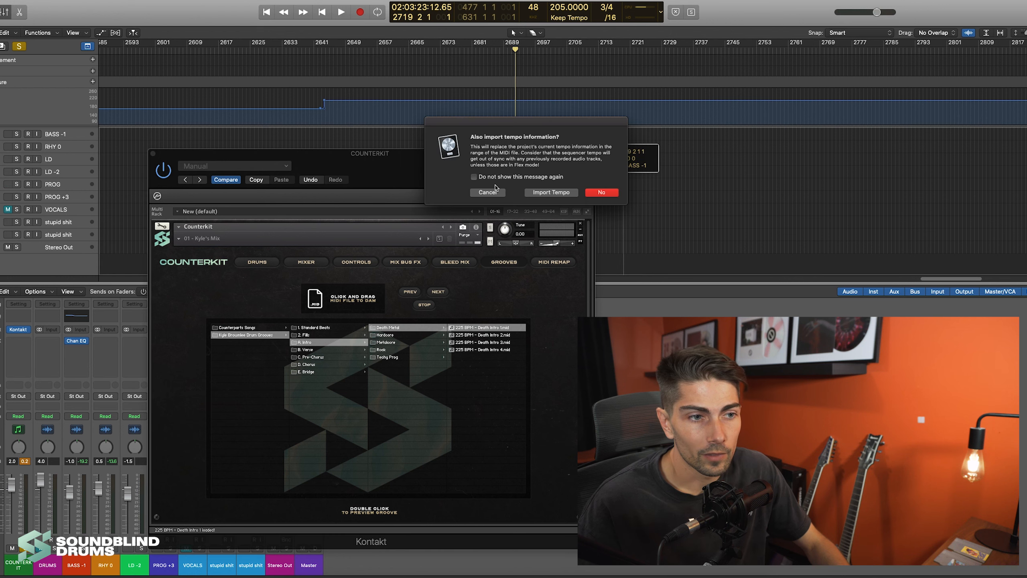
left_click(601, 192)
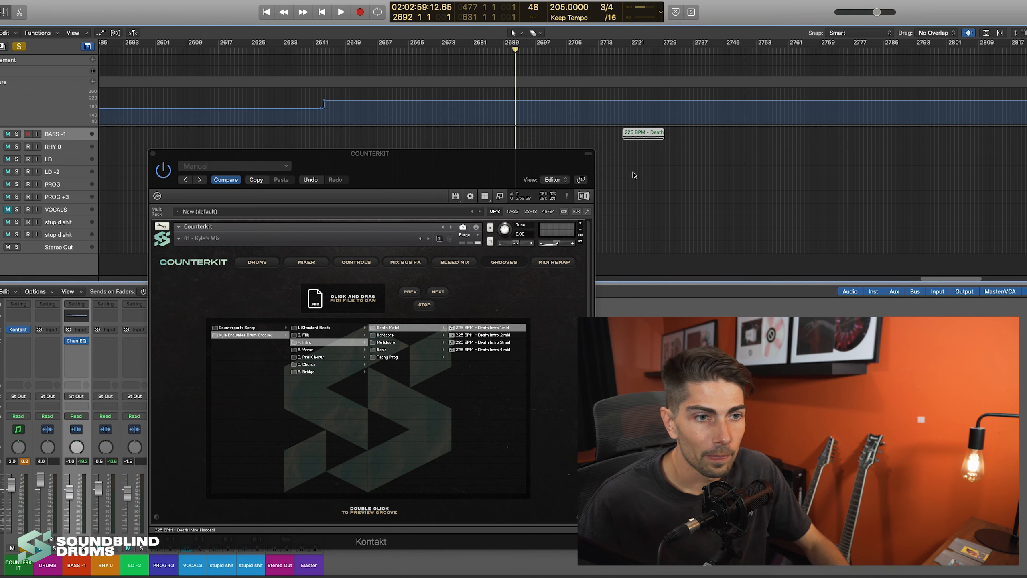
Step: Open the imported Death Intro 1 region in the Piano Roll and examine its drum notes
left_click(656, 153)
left_click(650, 51)
key("super+Right")
key("super+Right")
key("super+Right")
key("super+Right")
key("super+Right")
key("super+Right")
key("super+Right")
key("super+Right")
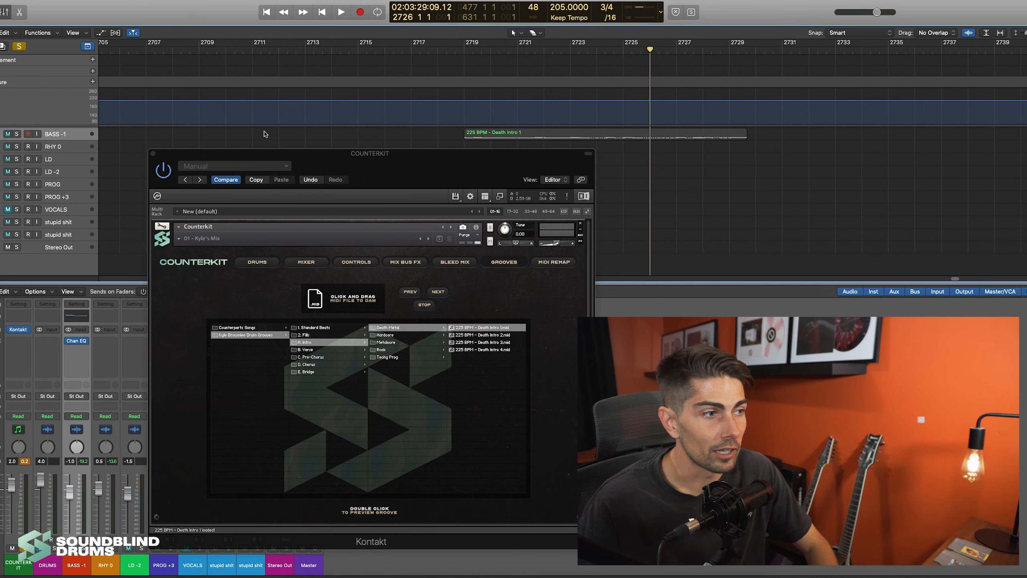
double_click(589, 131)
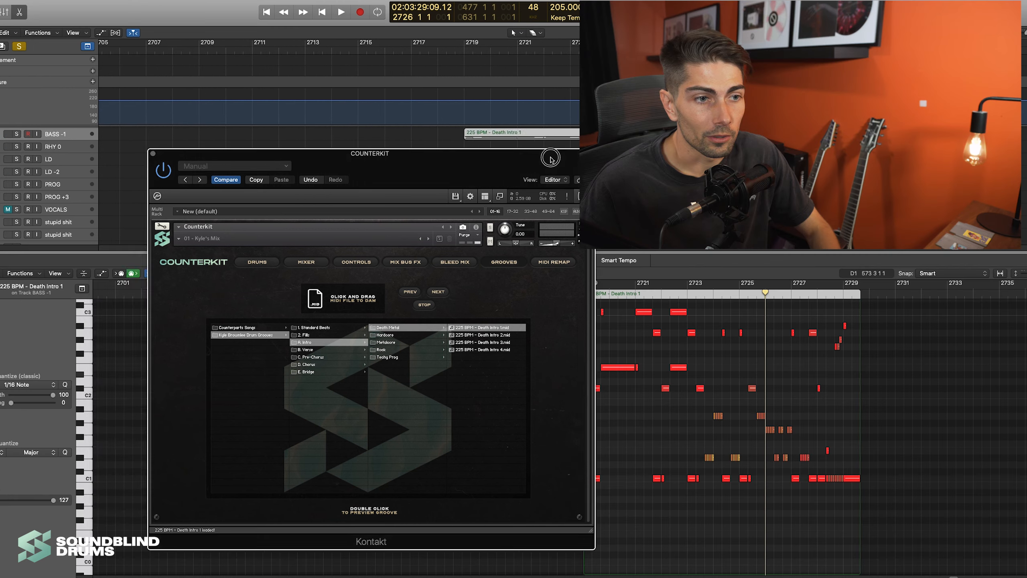
left_click_drag(550, 156, 379, 105)
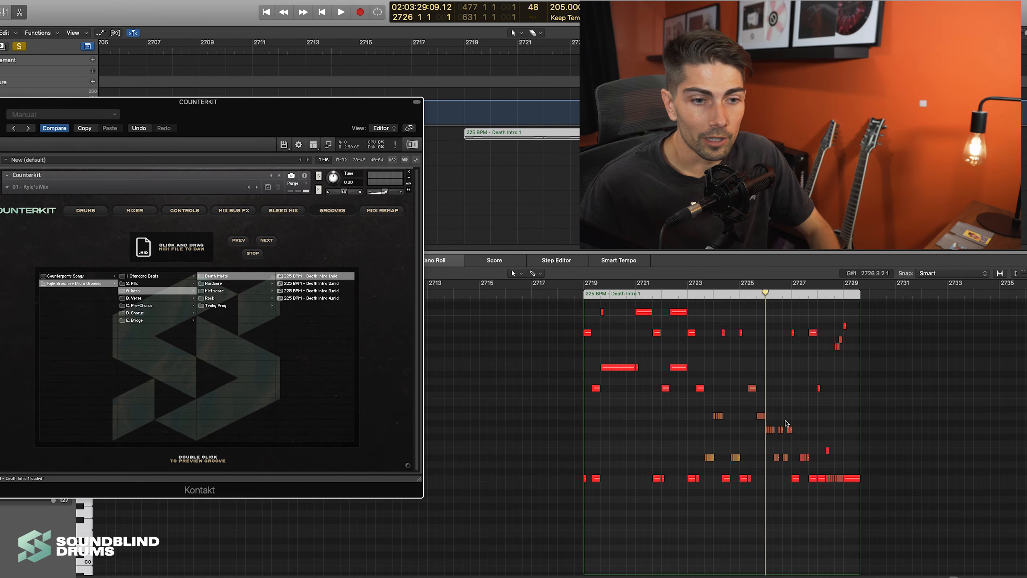
left_click(794, 403)
key("super+Right")
key("super+Right")
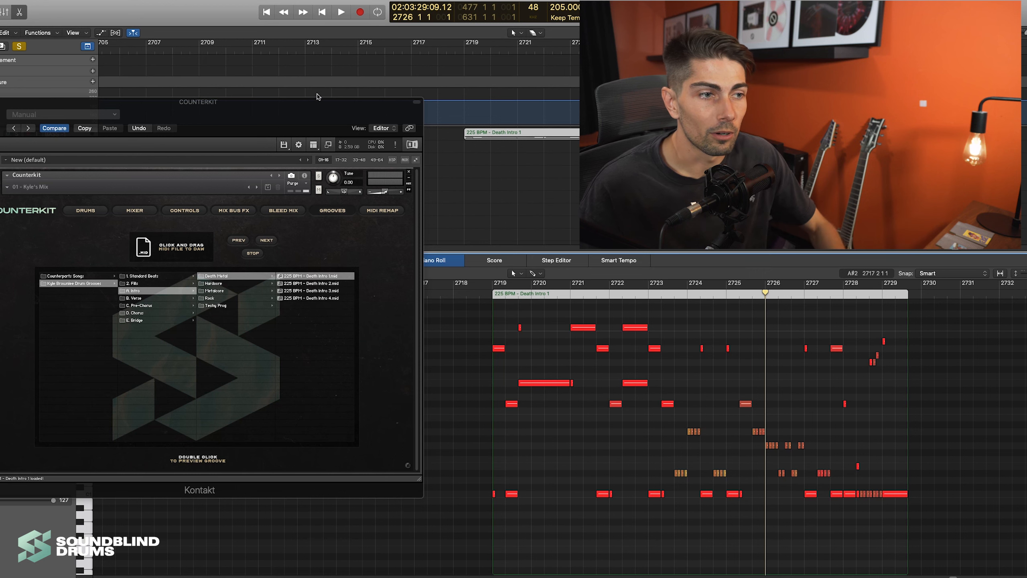
left_click_drag(254, 110, 394, 173)
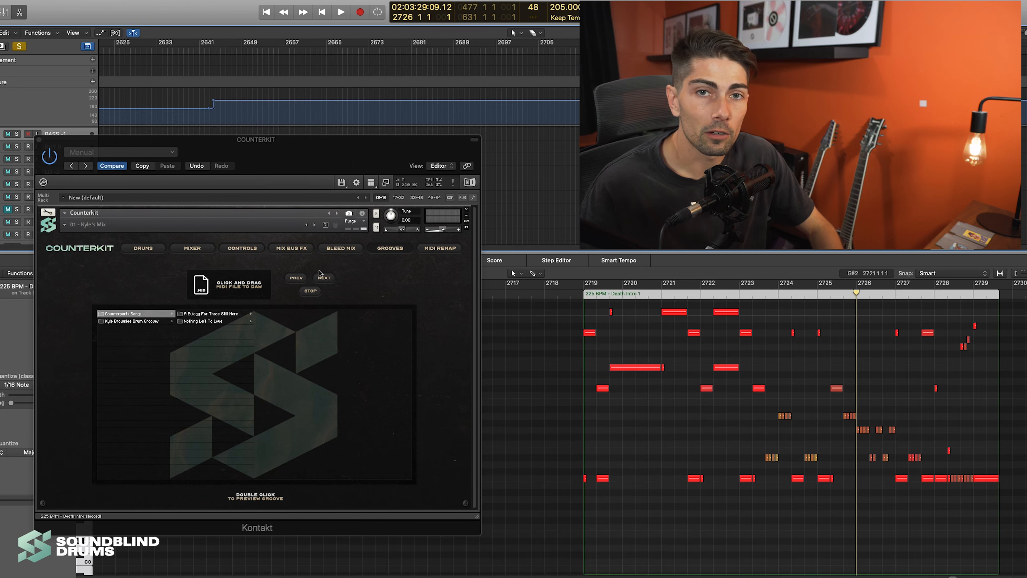
Step: Show Kontakt's Master Editor, turn off external tempo sync and set the BPM to 135
left_click(216, 322)
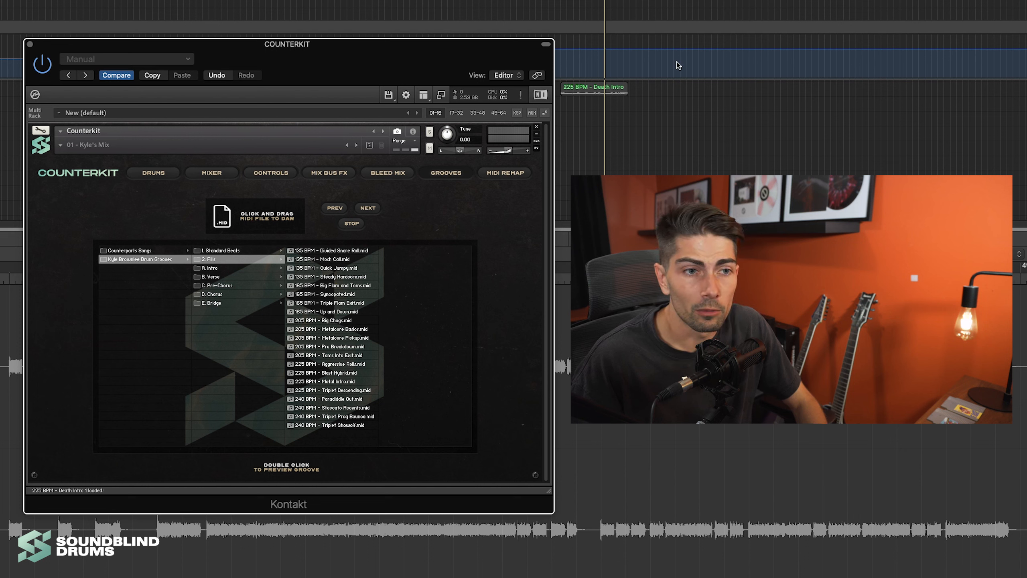
left_click(425, 97)
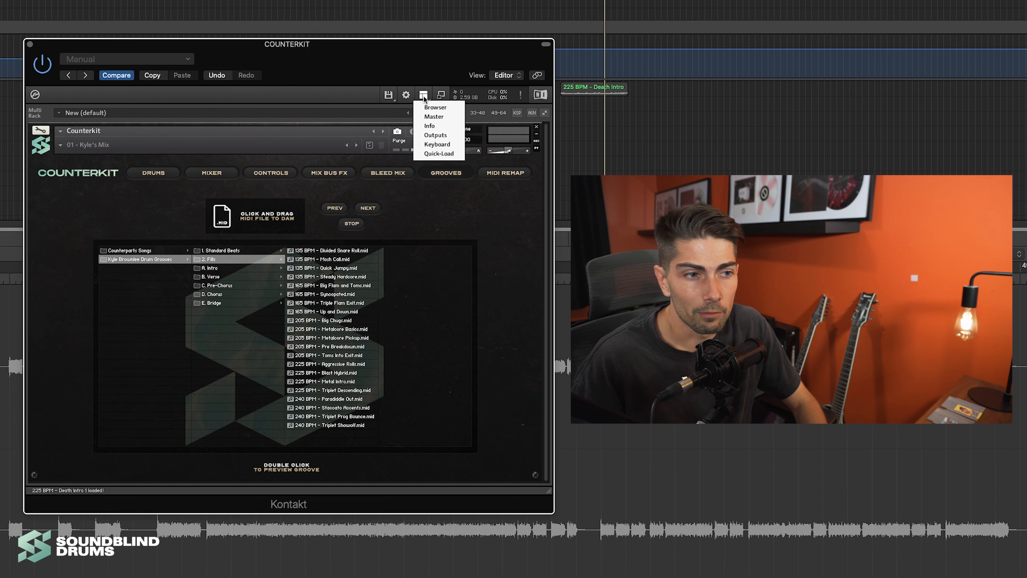
left_click(434, 117)
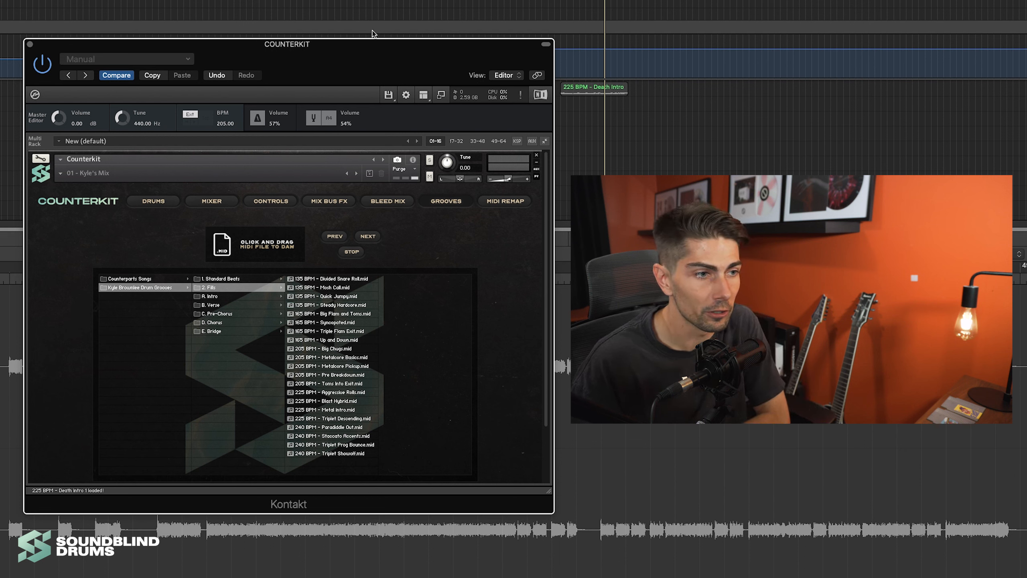
left_click(193, 116)
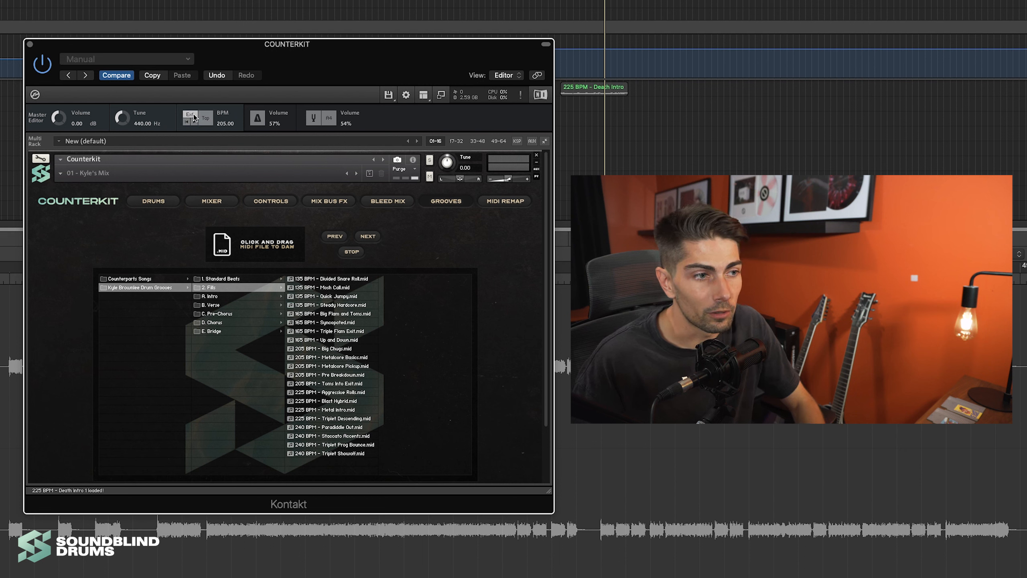
left_click_drag(223, 123, 235, 103)
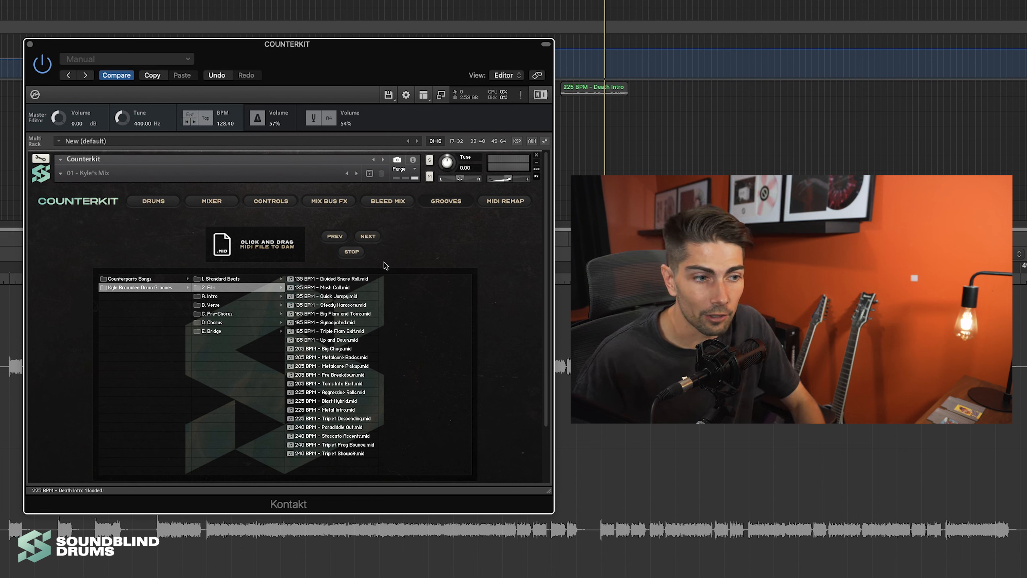
double_click(222, 124)
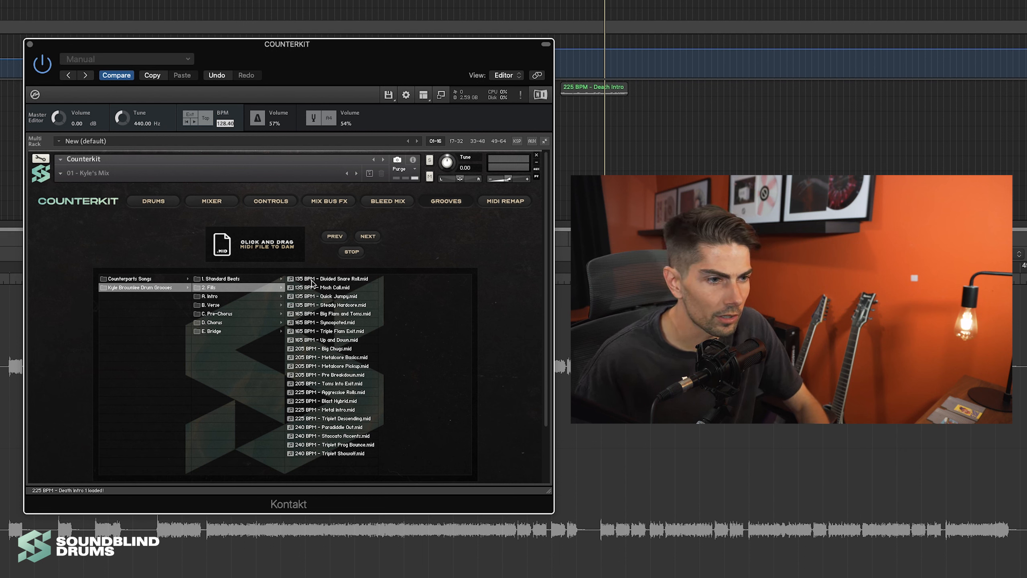
type("135")
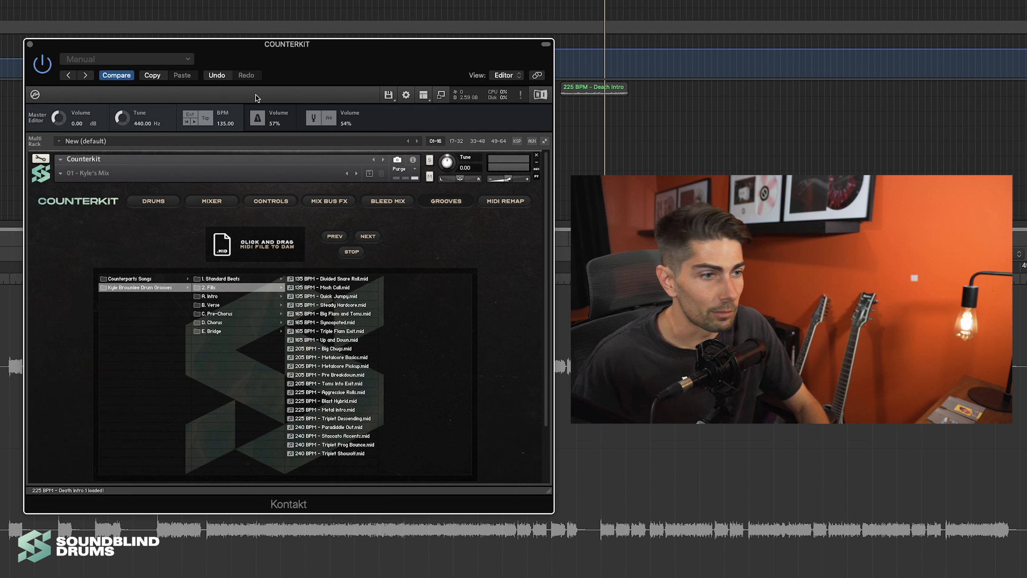
Step: Preview the 135 BPM fills Divided Snare Roll, Mosh Call, Quick Jumpy and Steady Hardcore in sequence, and stop playback
left_click(321, 278)
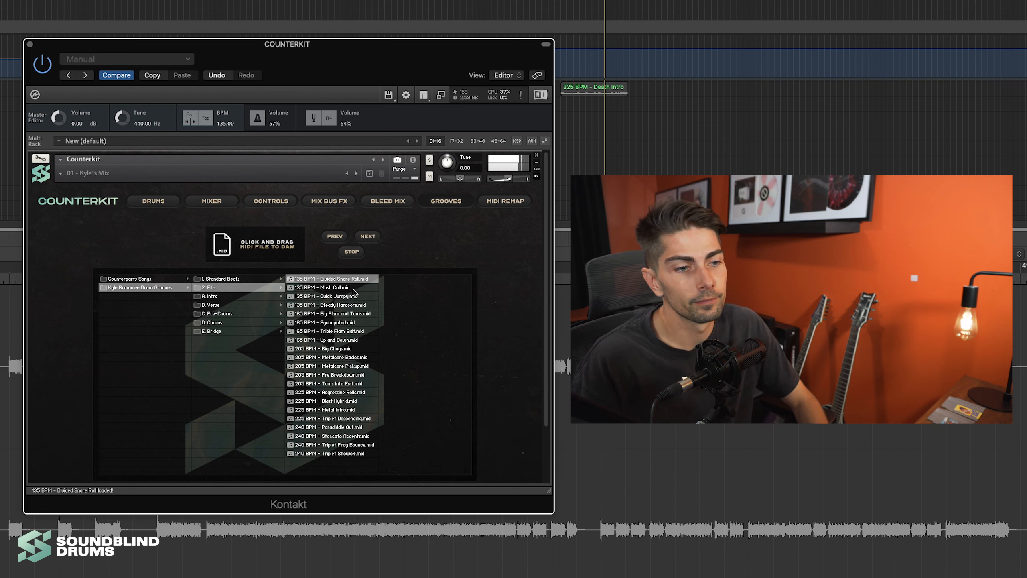
left_click(367, 236)
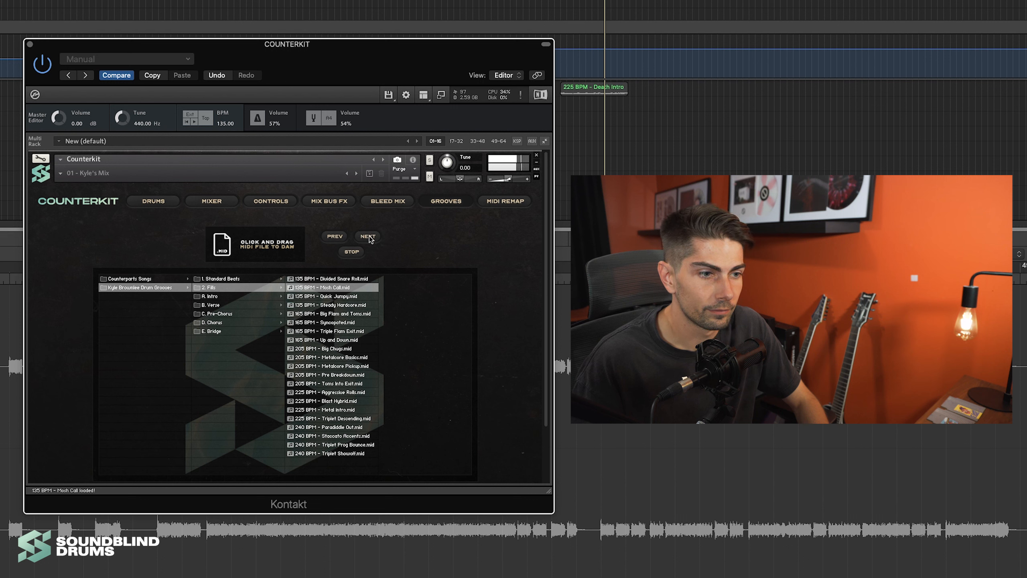
left_click(369, 237)
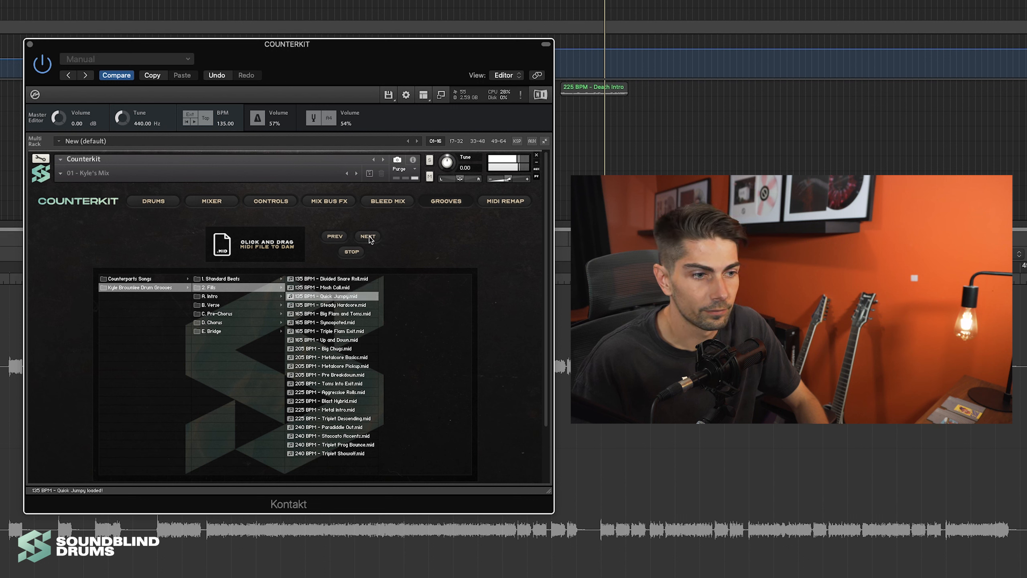
left_click(369, 236)
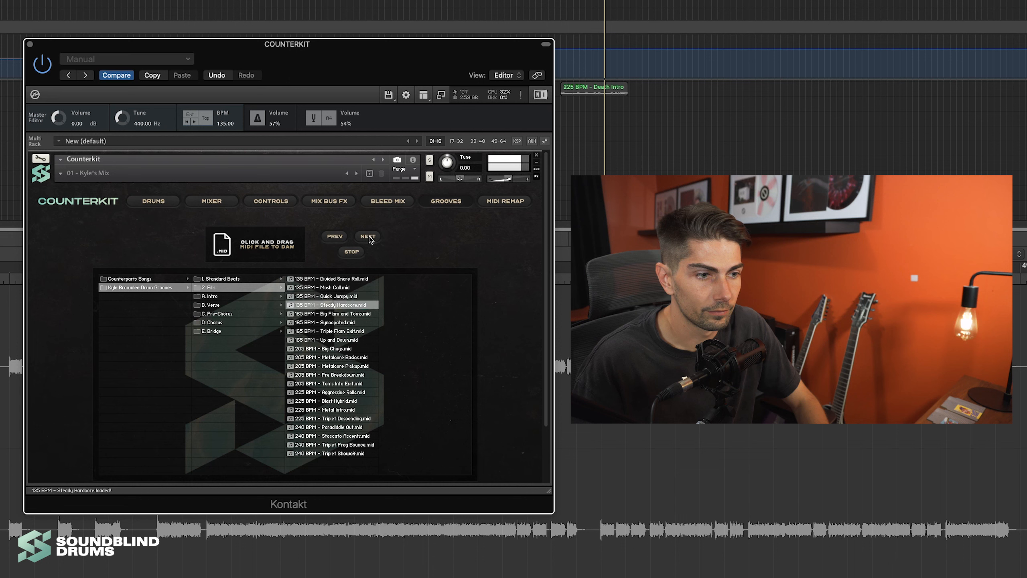
left_click(353, 253)
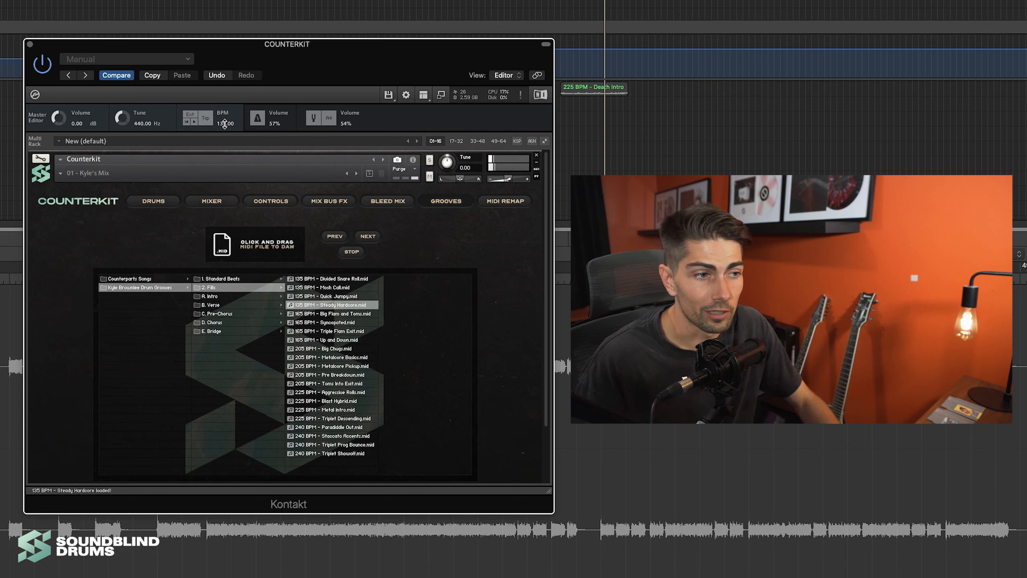
mouse_move(222, 124)
left_mouse_down()
mouse_move(225, 99)
mouse_move(234, 128)
left_mouse_up()
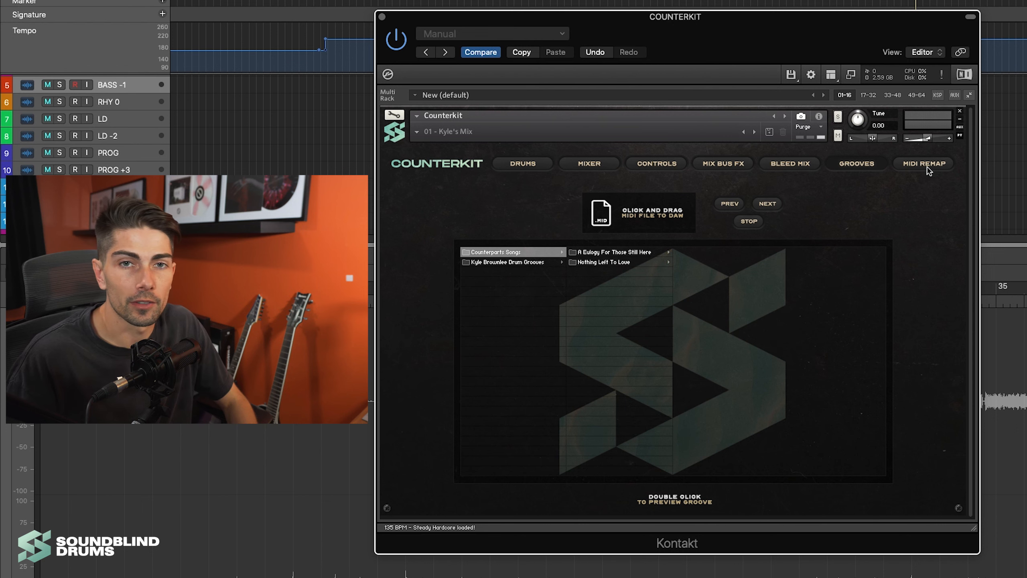
Step: Open the MIDI Remap page and view the key choices available for the kick
left_click(926, 165)
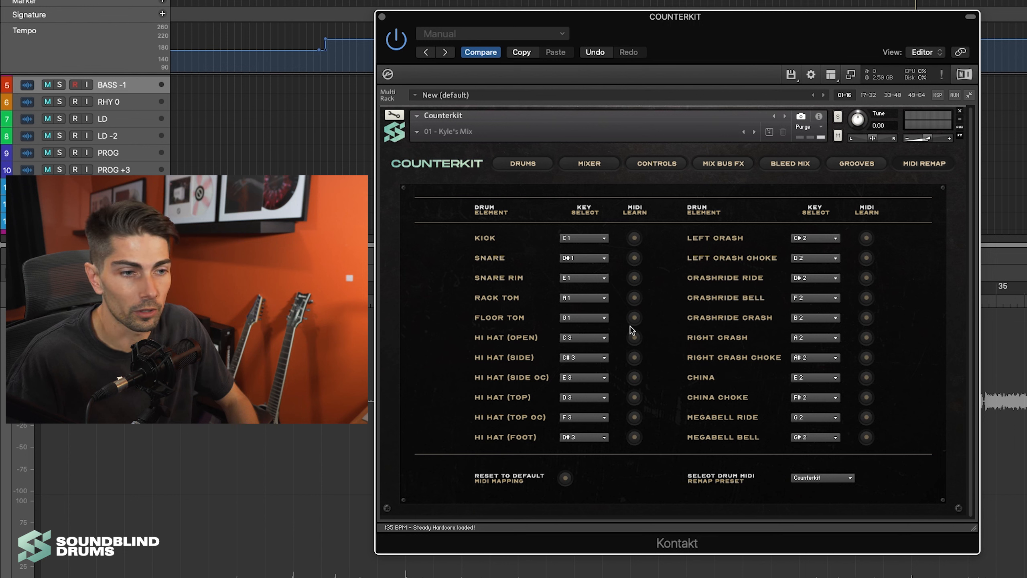
left_click(592, 238)
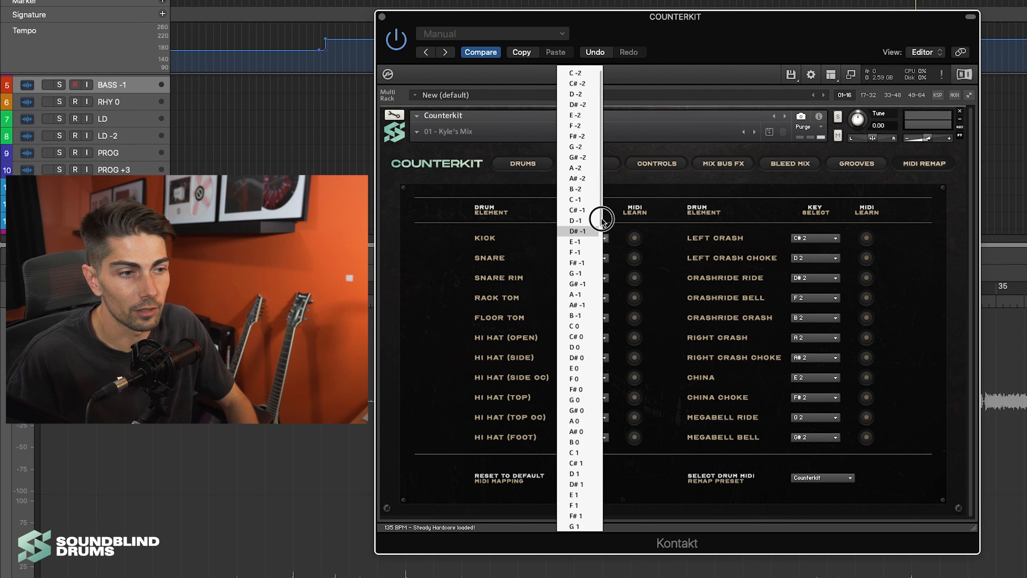
left_click(633, 243)
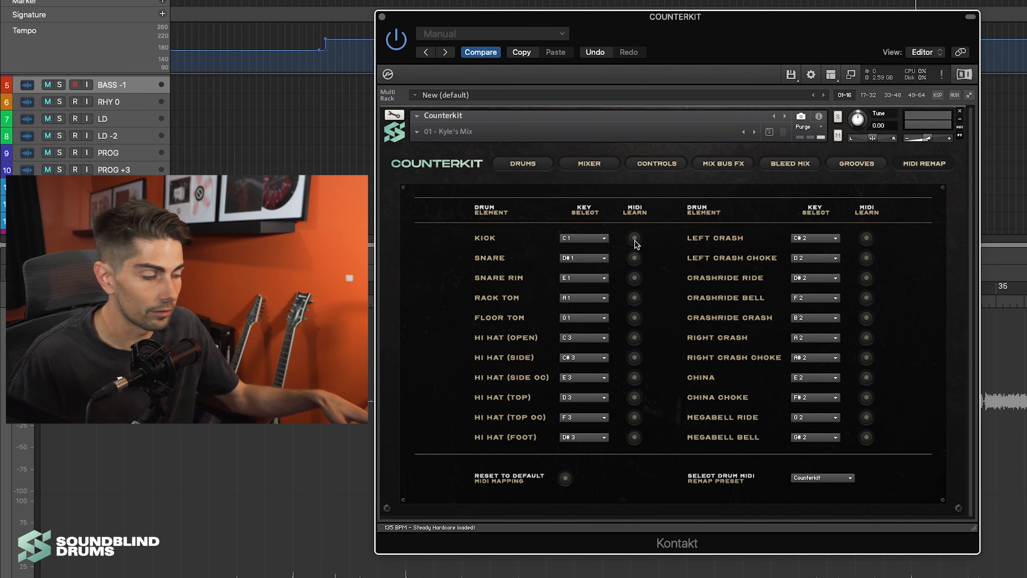
Step: Turn on MIDI Learn for the kick, snare and snare rim, and turn it off again for all three
left_click(634, 239)
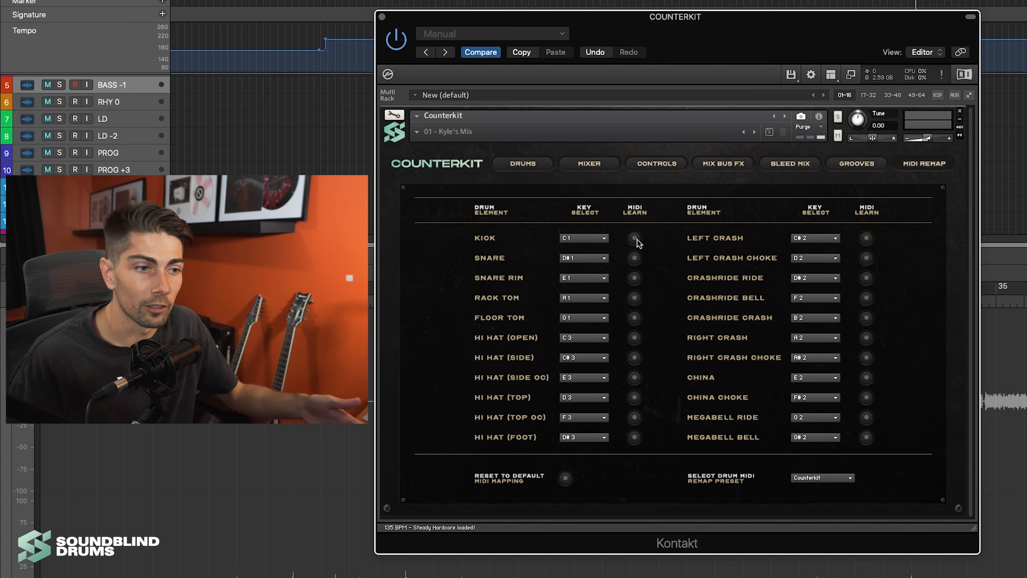
left_click(634, 257)
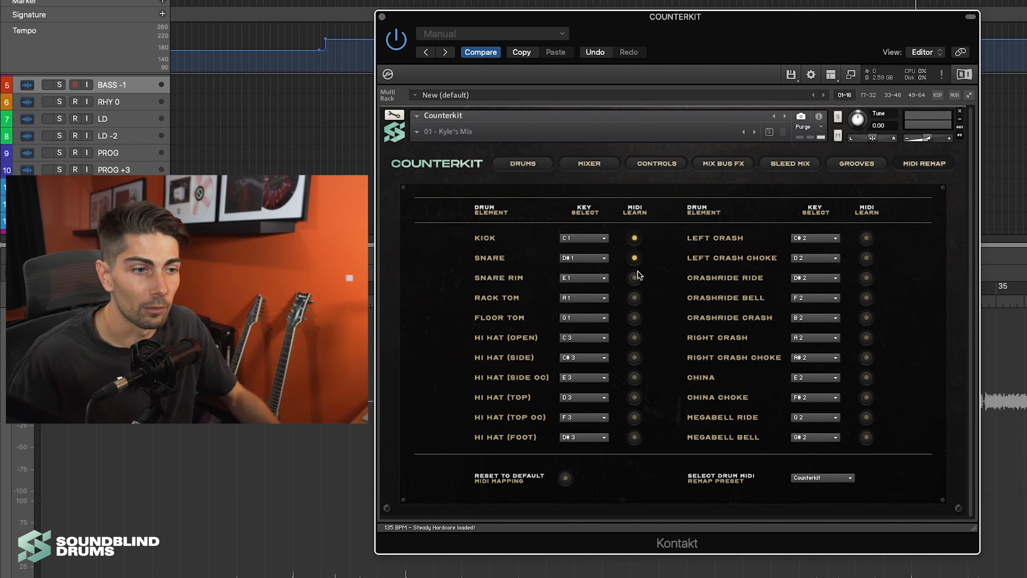
left_click(634, 277)
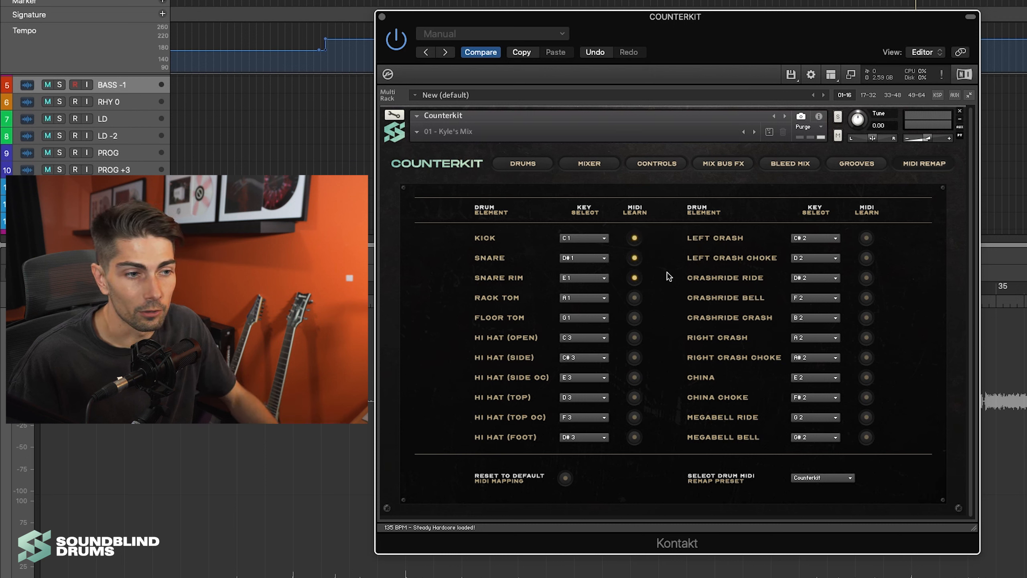
left_click(635, 277)
left_click(634, 258)
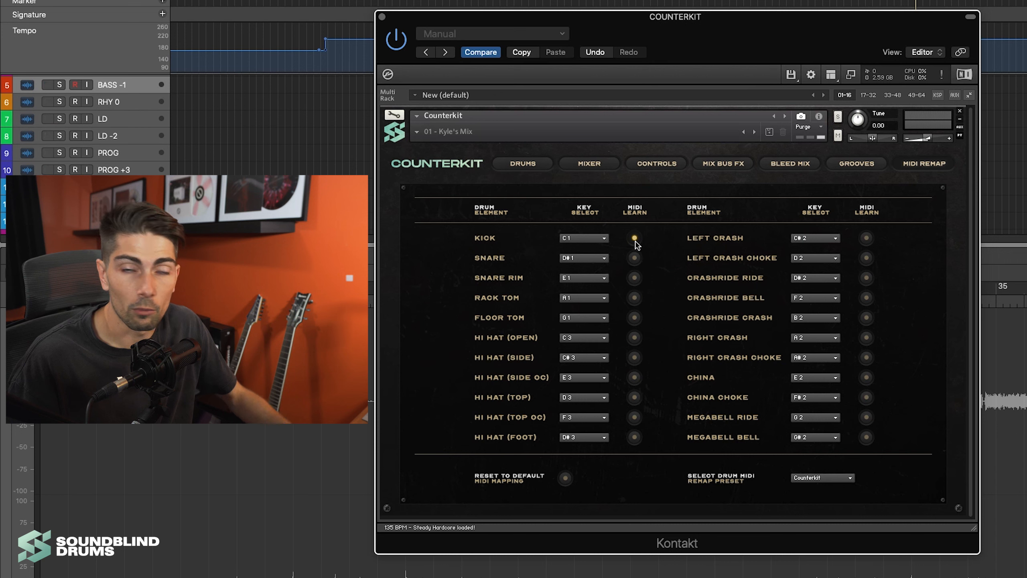
left_click(635, 238)
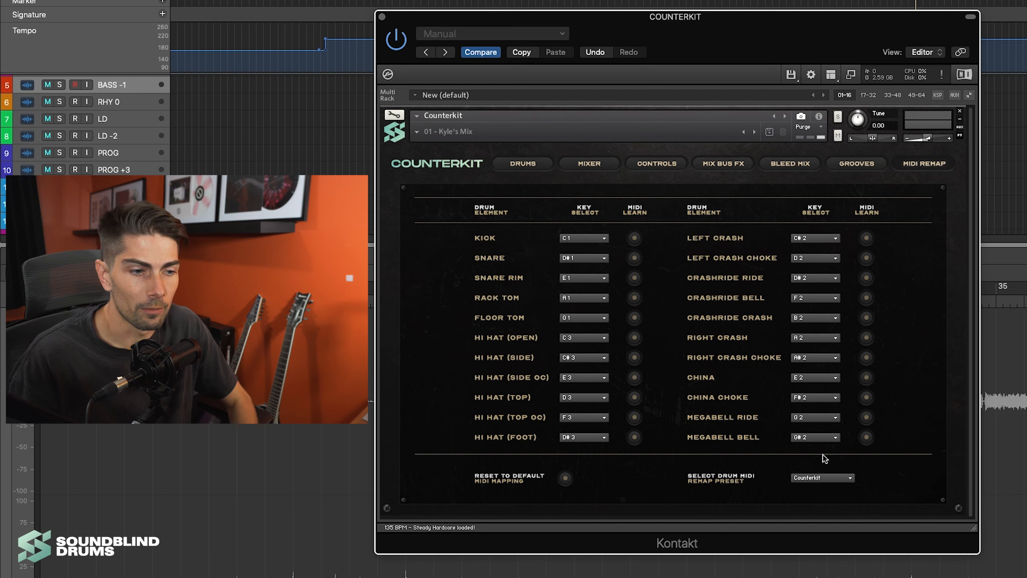
Step: Switch the drum MIDI remap preset through Superior Drummer 3, GGD Invasion and GGD P4, and return it to Counterkit
left_click(848, 478)
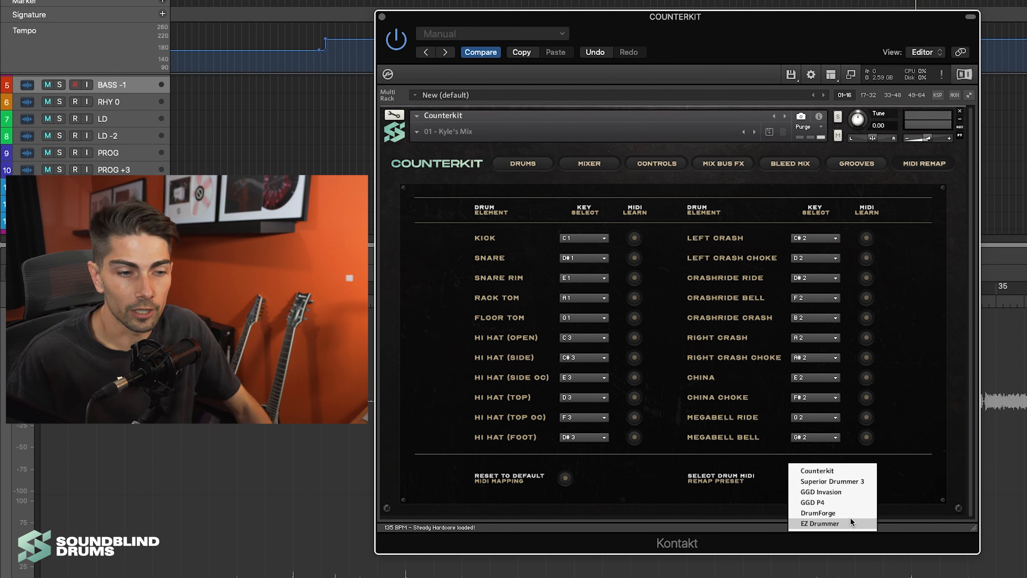
left_click(846, 481)
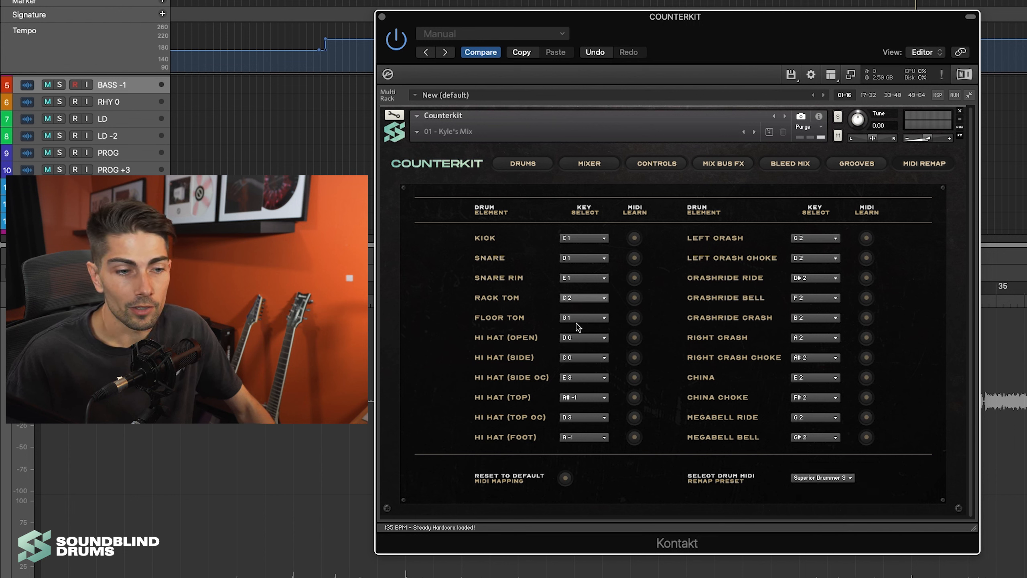
left_click(847, 479)
left_click(833, 491)
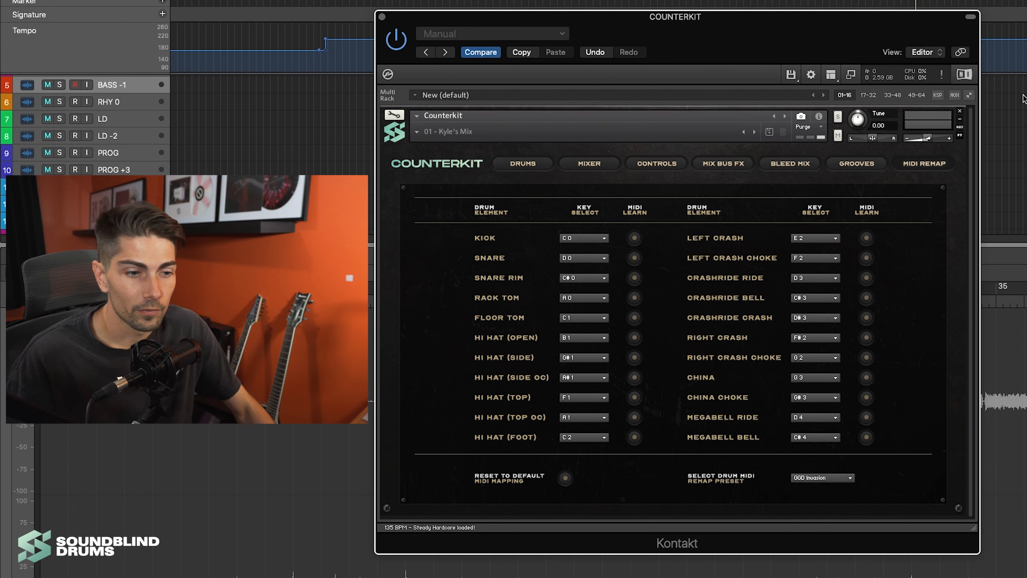
left_click(840, 477)
left_click(824, 471)
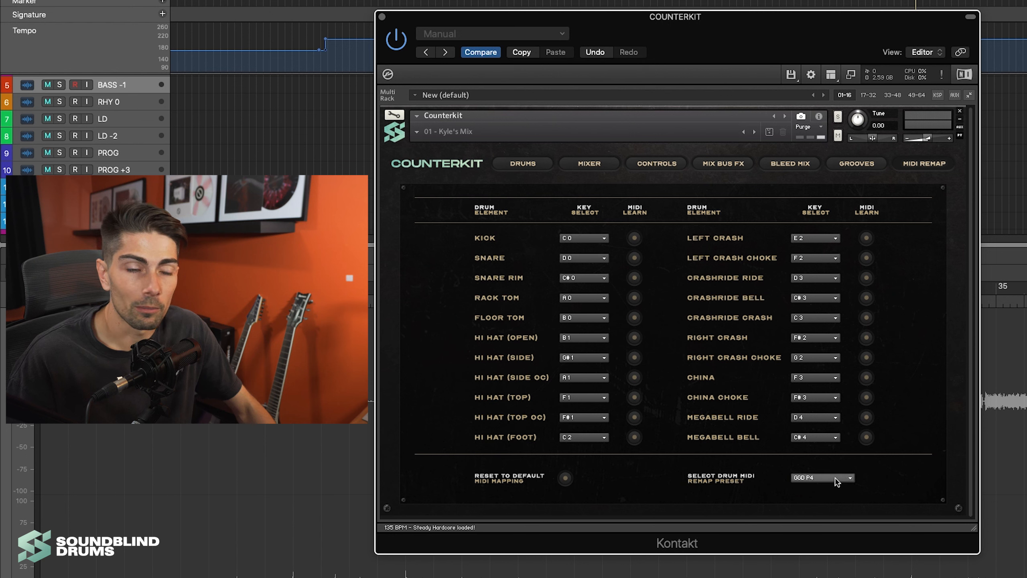
left_click(836, 477)
left_click(835, 471)
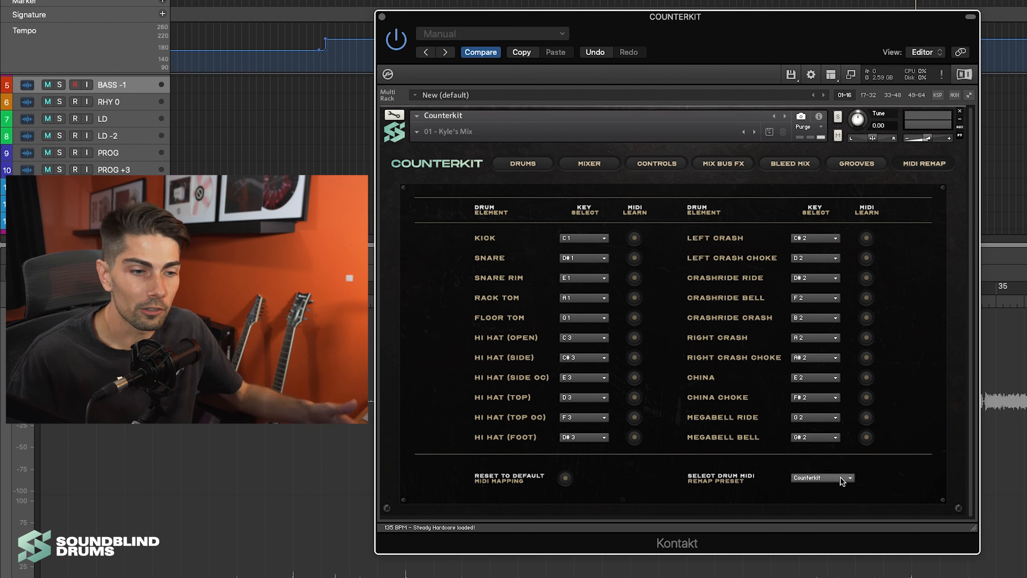
Step: Switch the drum MIDI remap preset to Superior Drummer 3, DrumForge and back to Superior Drummer 3, and reset the MIDI mapping to default
left_click(841, 481)
left_click(833, 482)
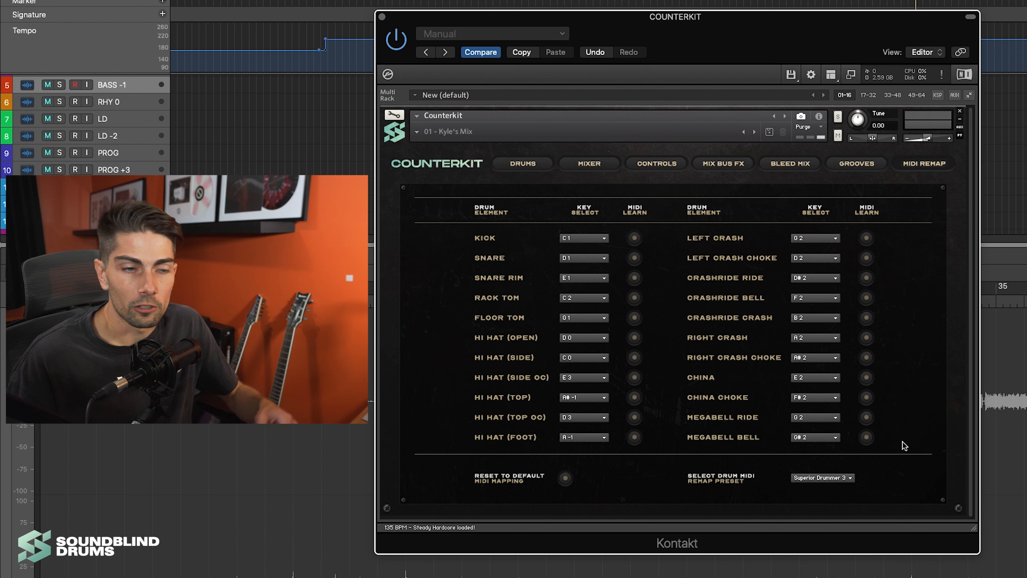
left_click(823, 482)
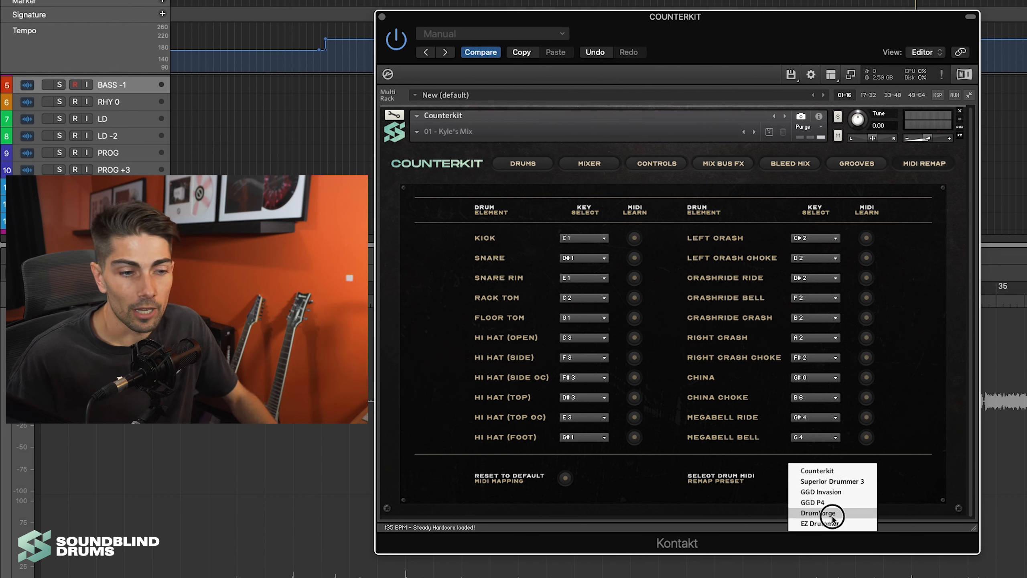
left_click(831, 523)
left_click(833, 481)
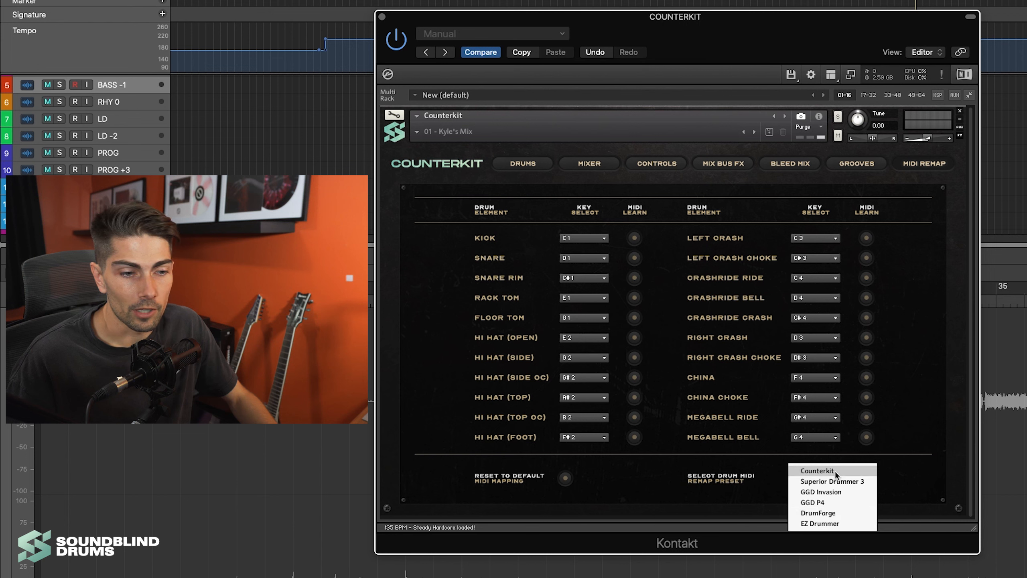
left_click(833, 481)
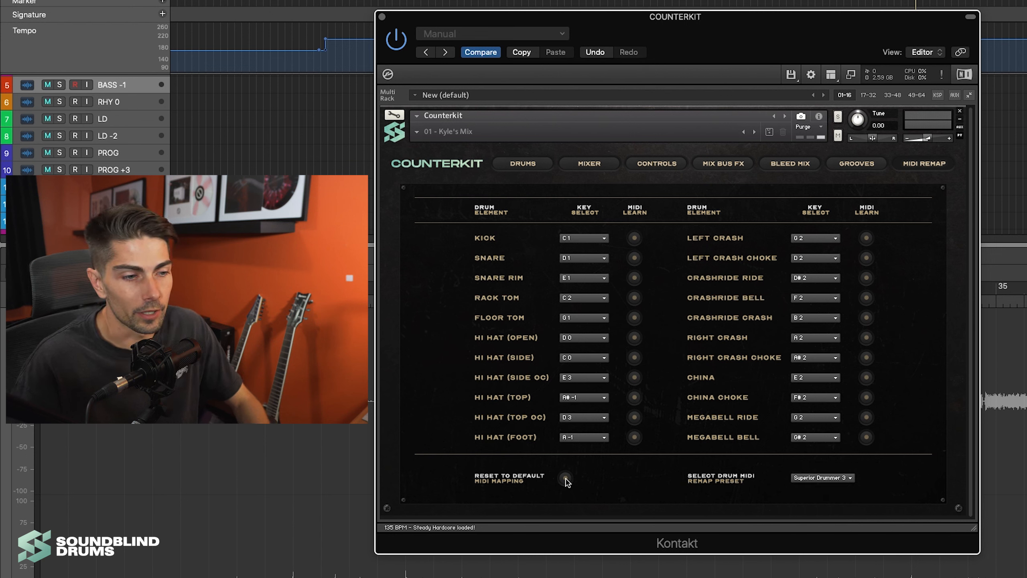
left_click(565, 478)
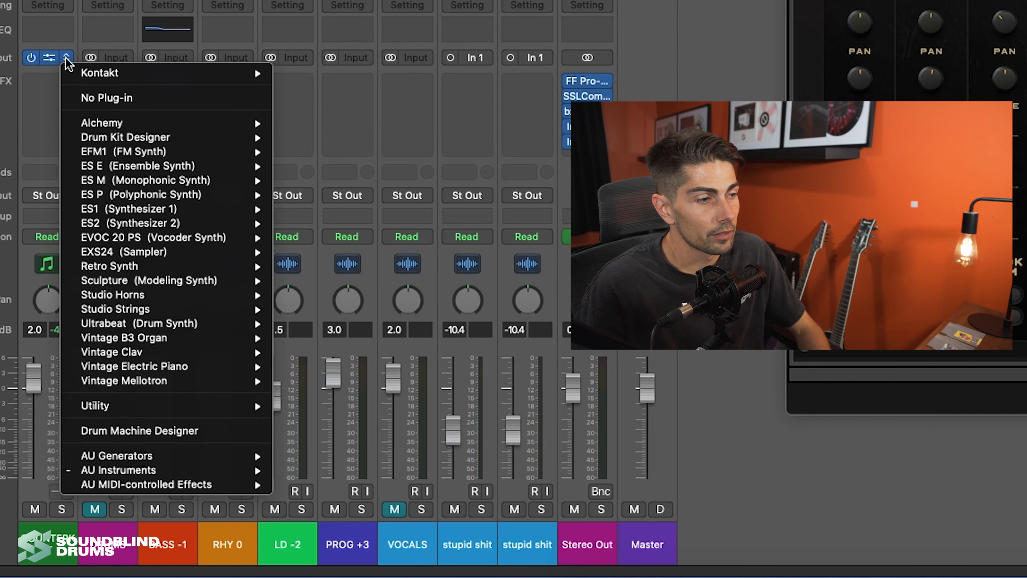
Step: Load Kontakt from Native Instruments on the Counterkit instrument channel in the Multi-Output (16xStereo) format
mouse_move(157, 471)
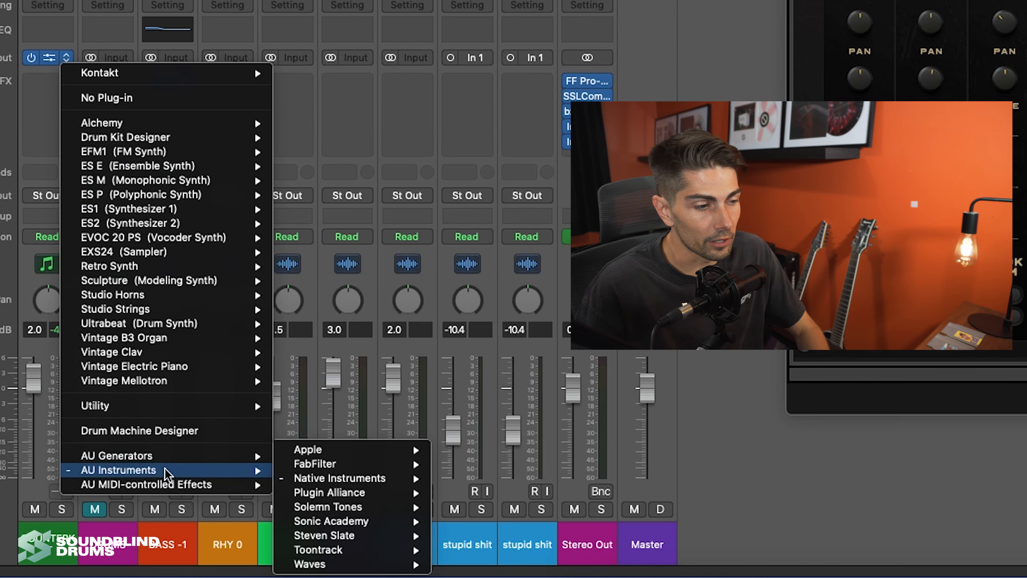
mouse_move(304, 482)
mouse_move(471, 492)
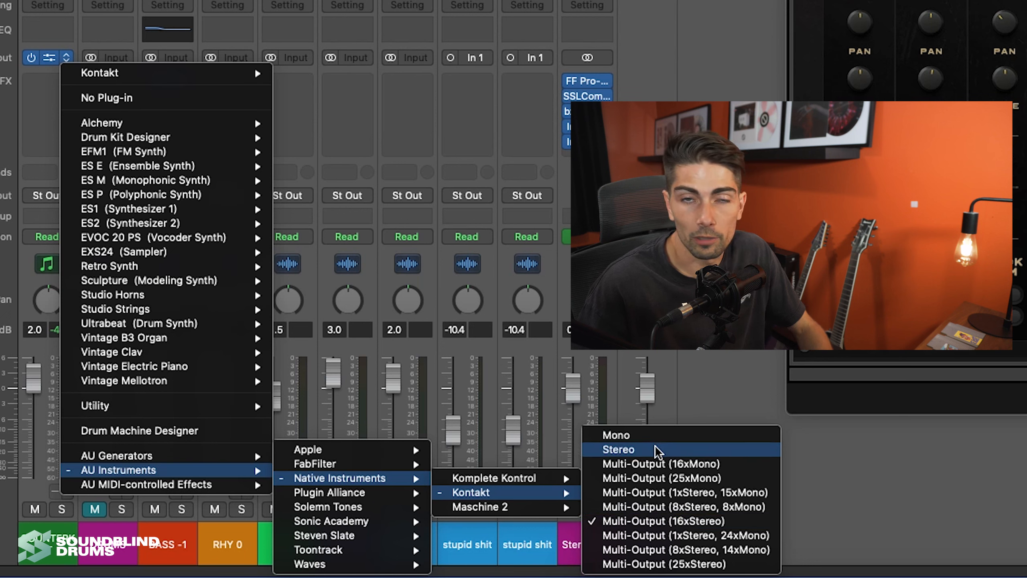
left_click(667, 521)
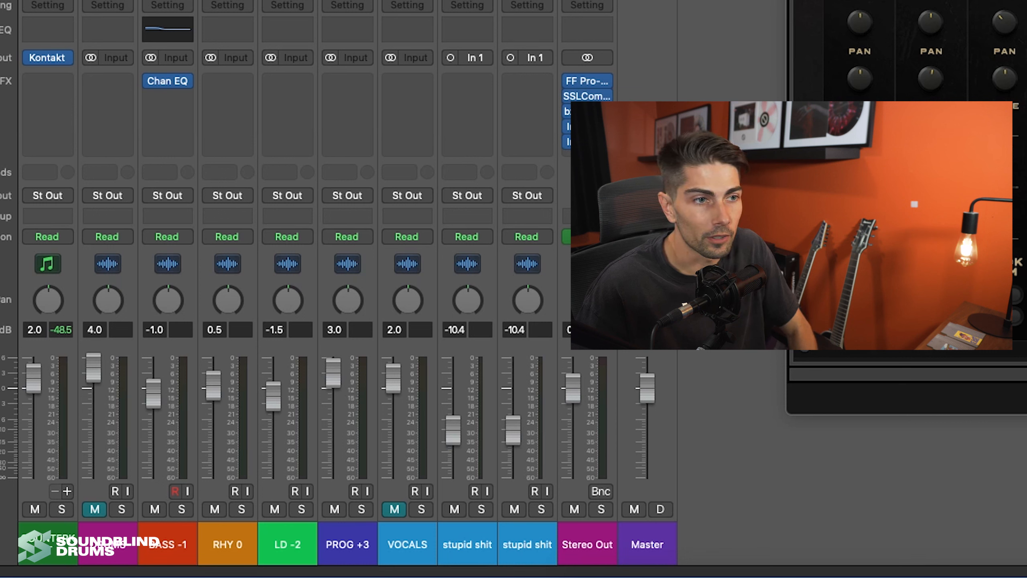
Step: Add aux channels for Kontakt's extra stereo outputs beside the Counterkit channel, up to Aux 15
left_click(67, 490)
left_click(67, 491)
left_click(67, 491)
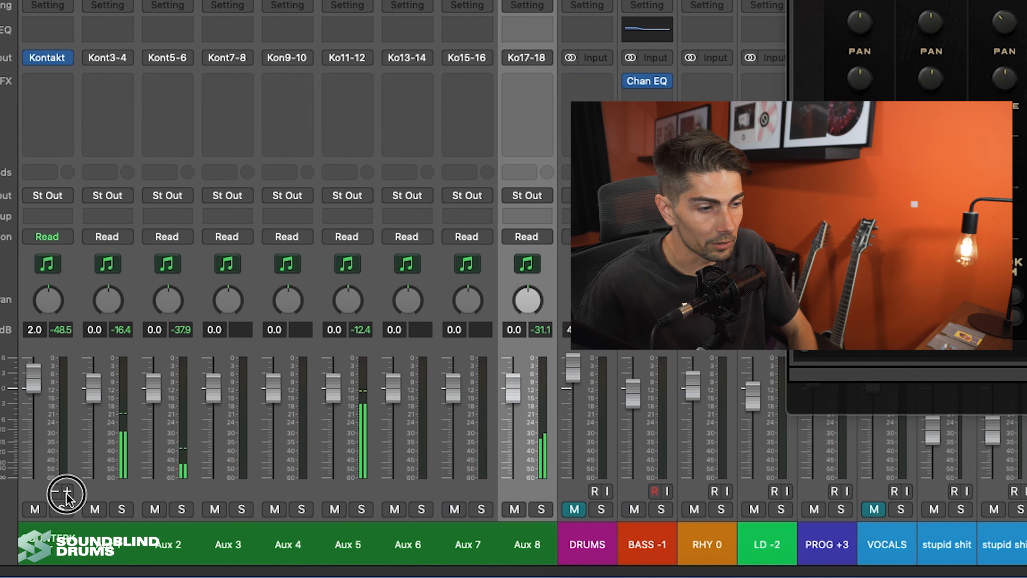
left_click(67, 491)
left_click(67, 490)
left_click(67, 491)
left_click(66, 490)
left_click(67, 491)
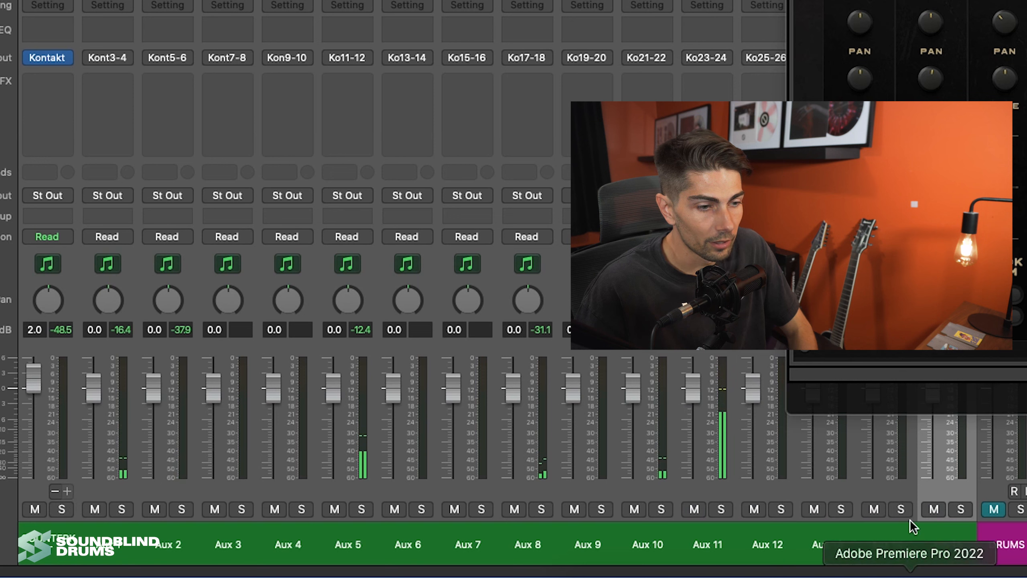
Step: Show the Outputs section in Kontakt and enlarge the plug-in window so the mixer and outputs fit
key("v")
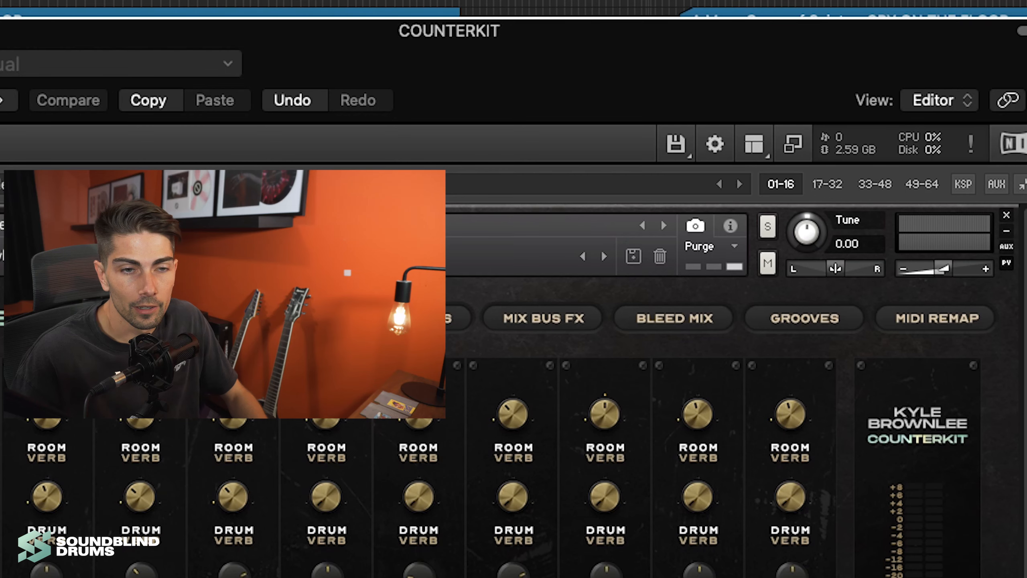
left_click(754, 146)
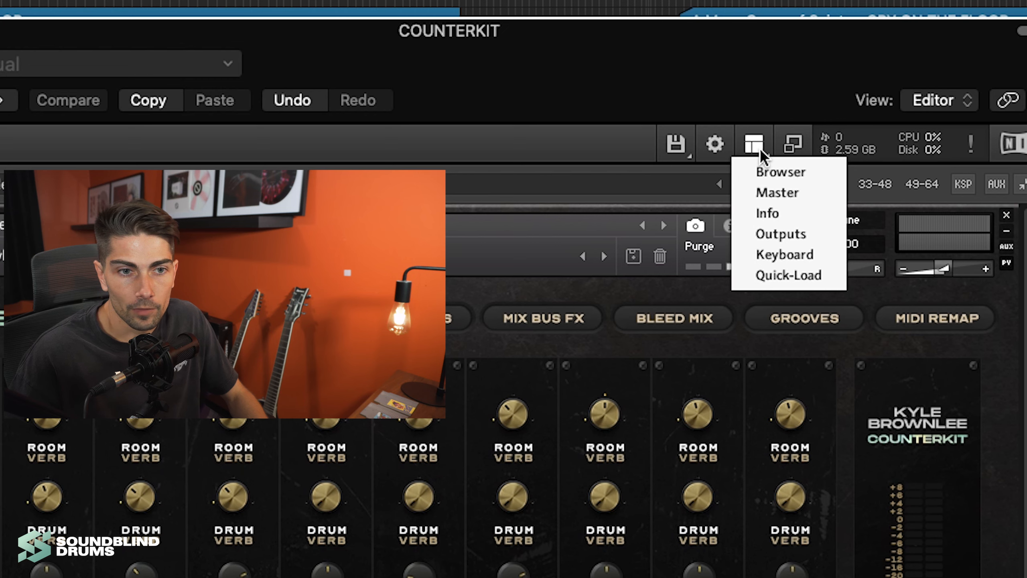
left_click(785, 234)
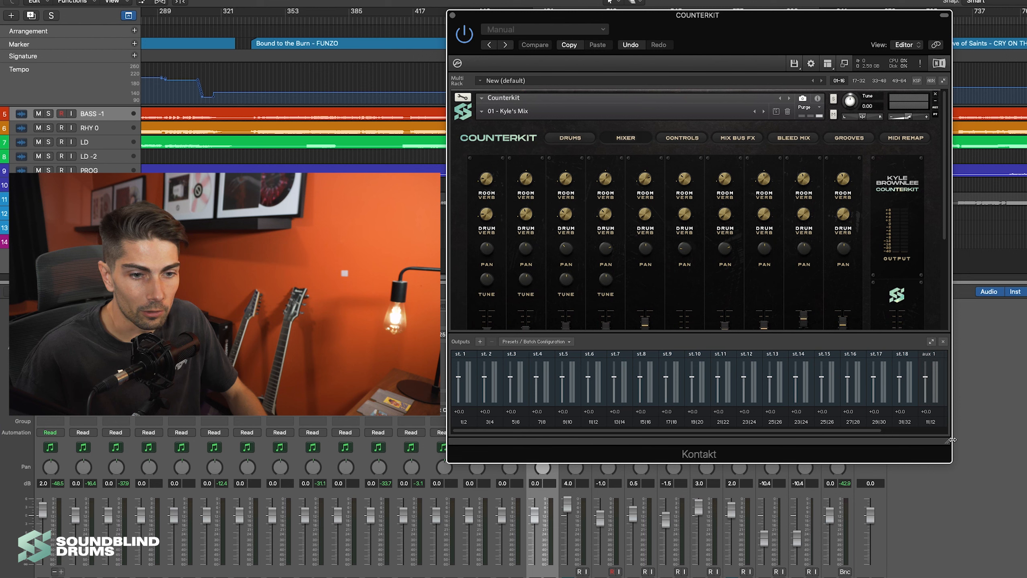
left_click_drag(948, 443, 936, 540)
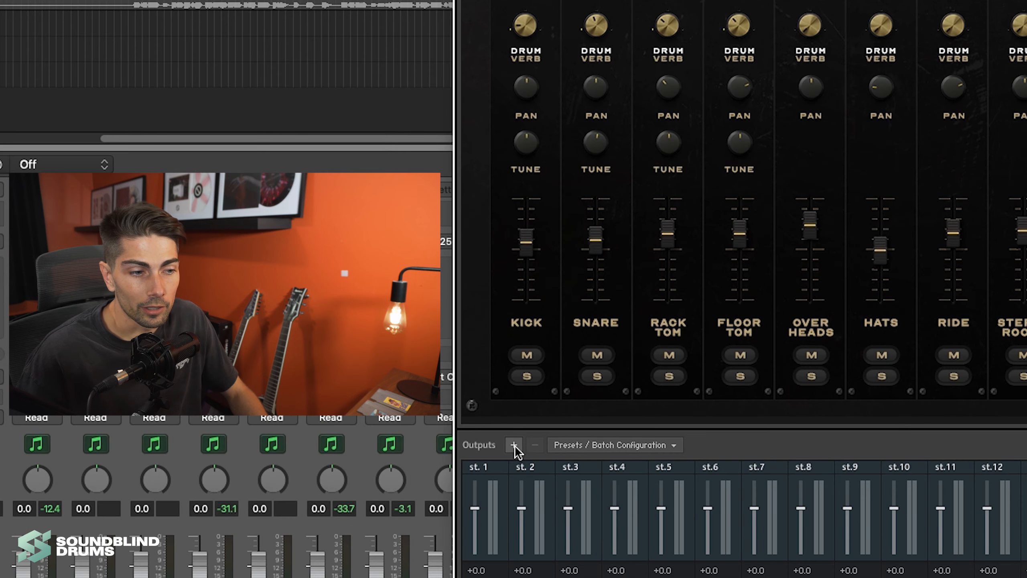
Step: View the settings for adding output channels, cancel them, and open the output presets and batch configuration choices
left_click(514, 445)
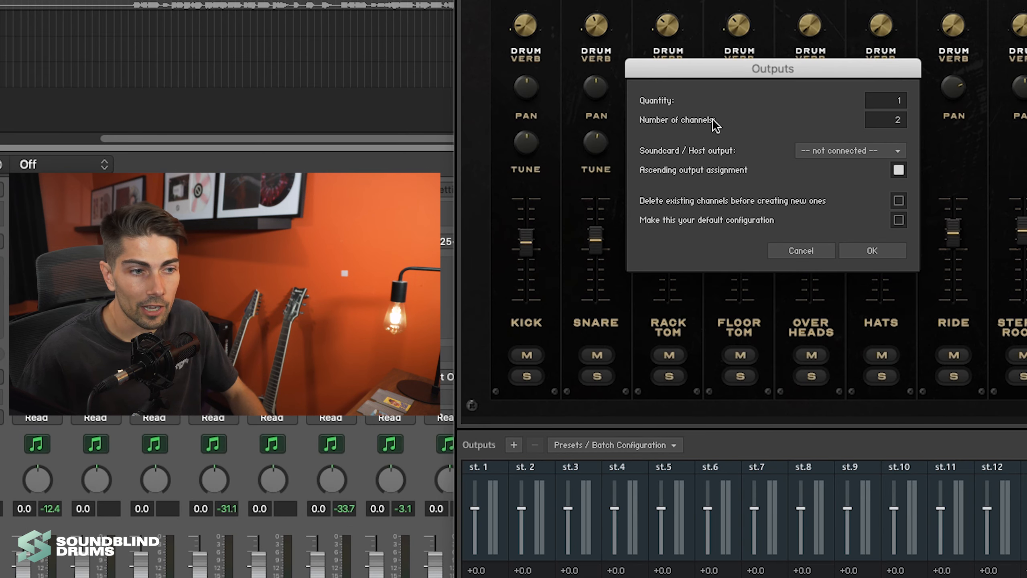
left_click(813, 250)
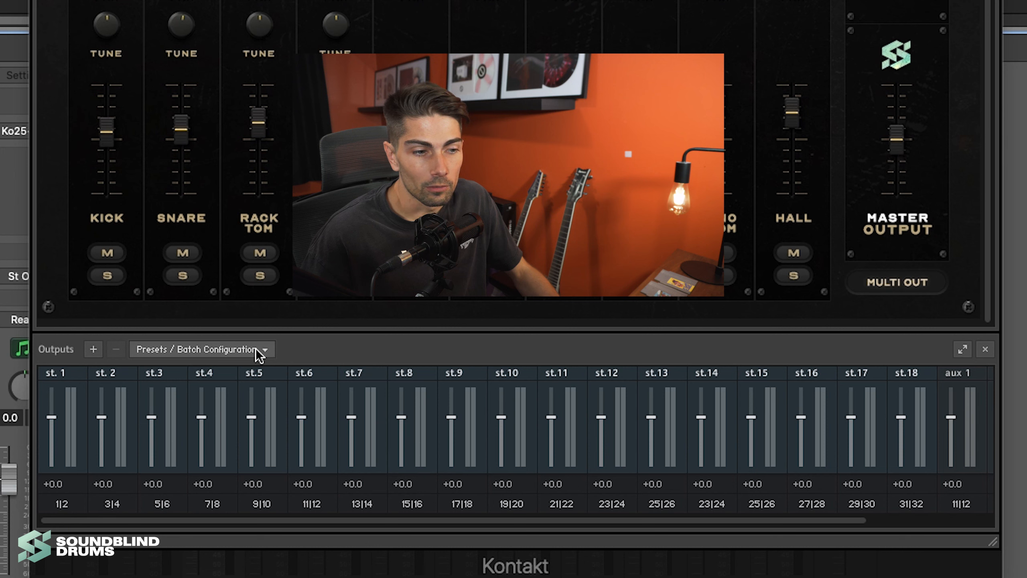
left_click(273, 356)
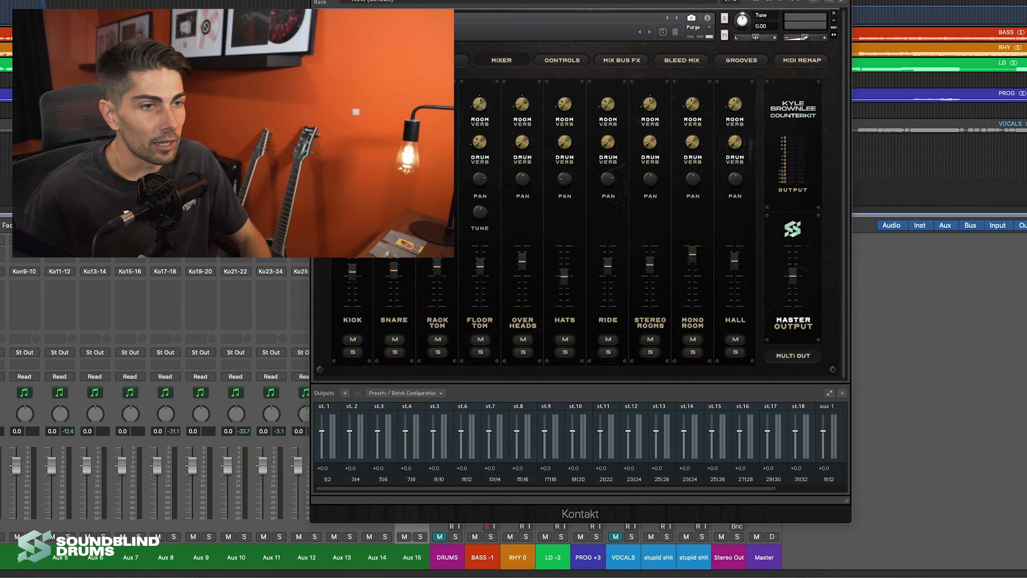
Step: Move the Kontakt window clear of the aux channels and start playback of the song
left_click_drag(525, 0, 695, 16)
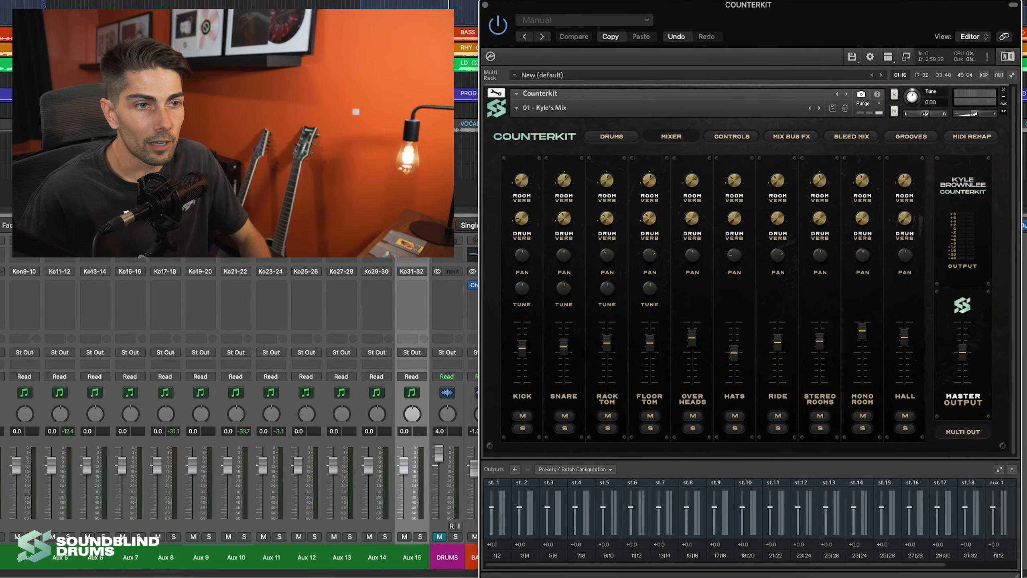
left_click(68, 441)
key("space")
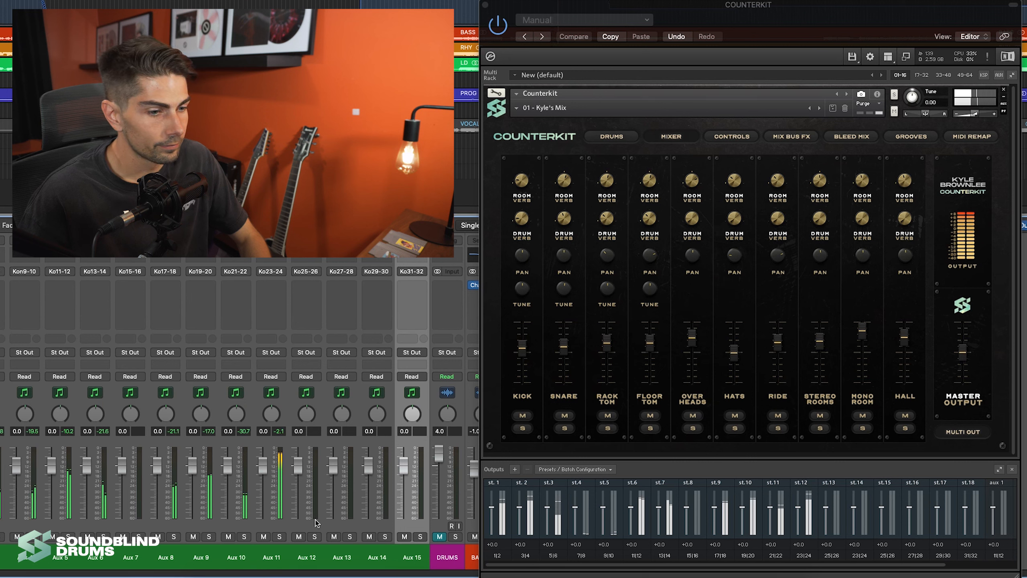
Step: Switch to the Drums page, reposition the Kontakt window, view the Mixer page briefly and return to Drums
left_click(614, 140)
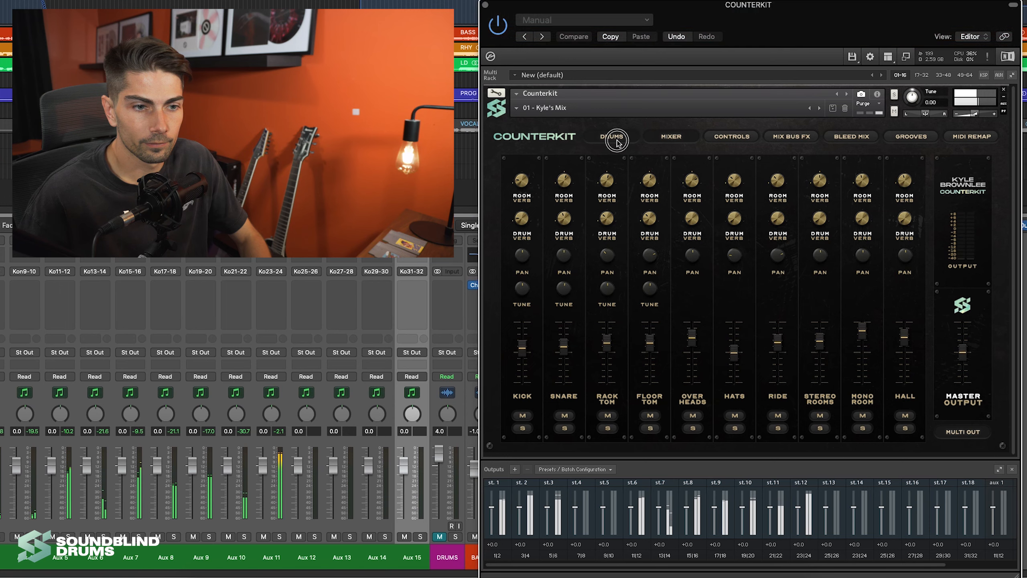
left_click_drag(738, 5, 747, 46)
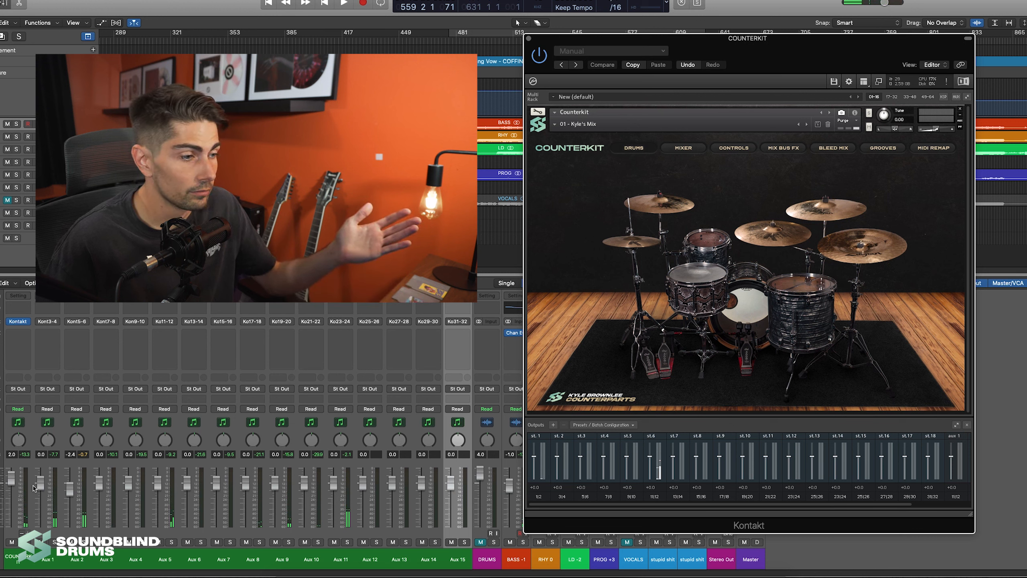
left_click(687, 149)
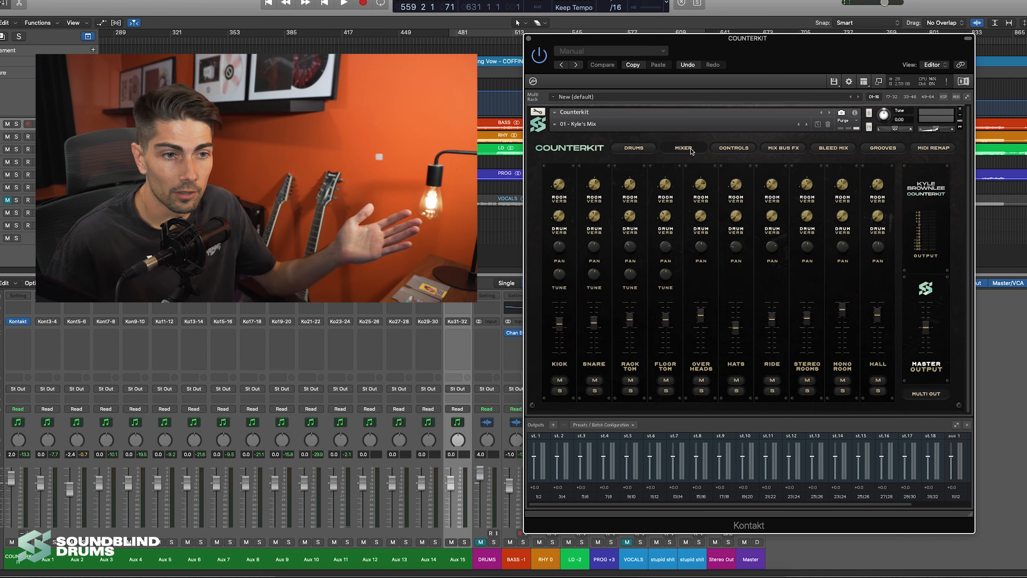
left_click(635, 148)
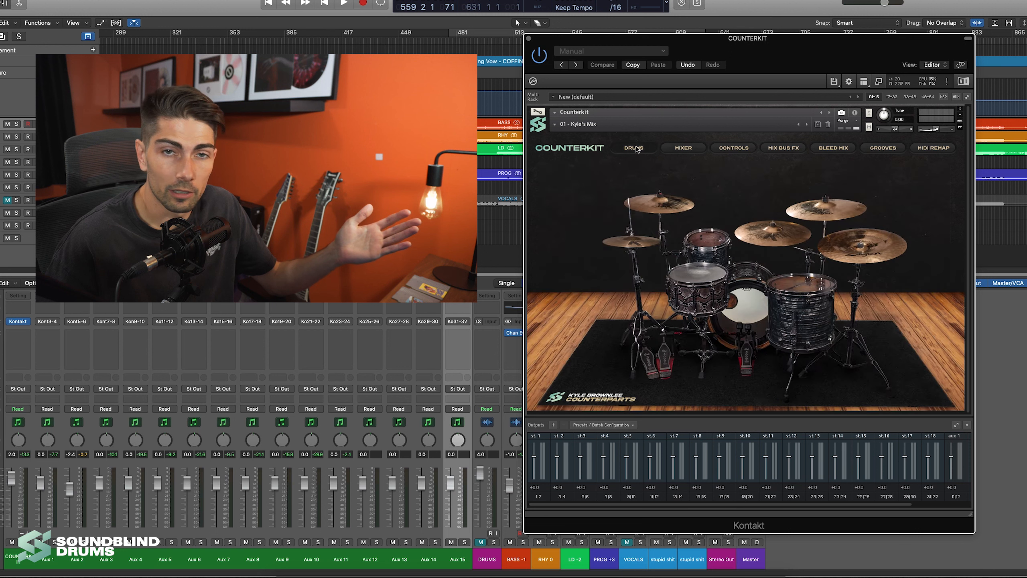
left_click(482, 237)
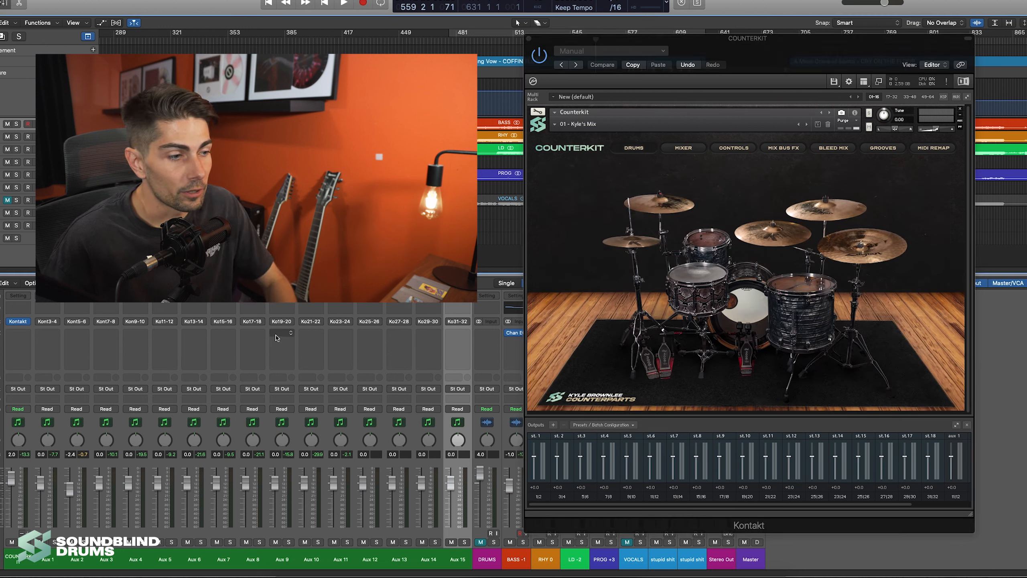
Step: View the Controls page, load the 06 - Raw Samples snapshot, and open the Mixer page
left_click(724, 150)
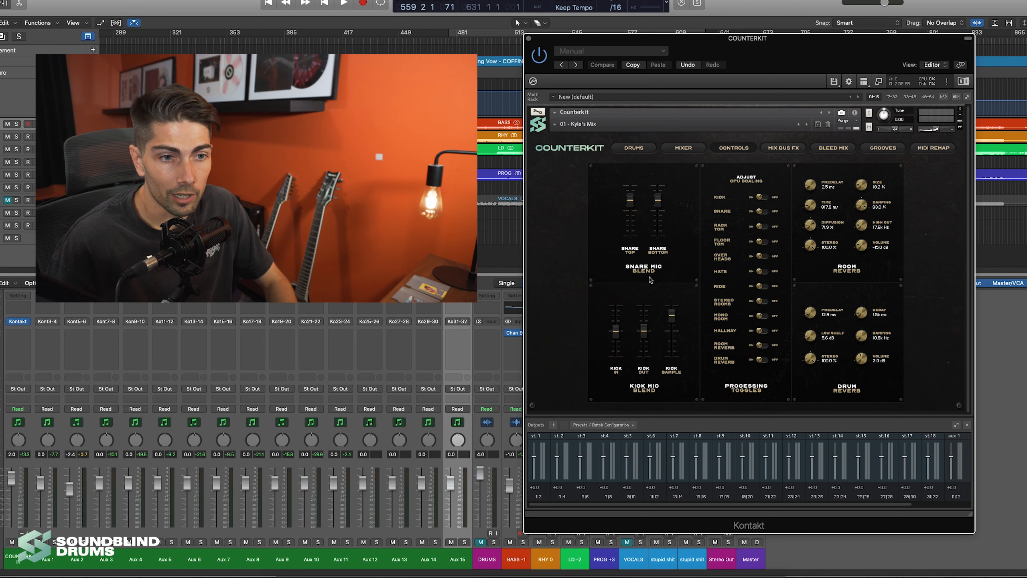
left_click(556, 126)
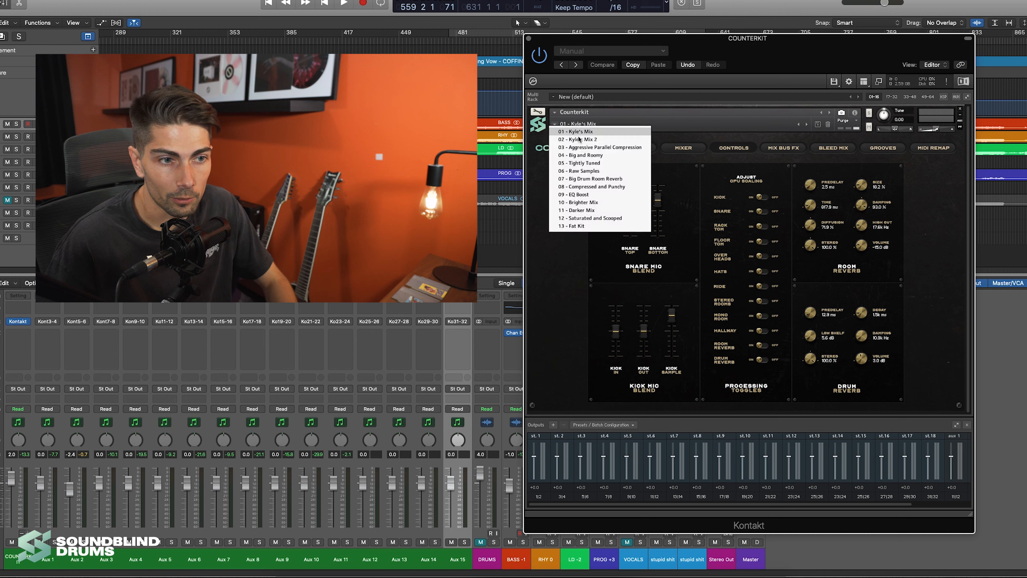
left_click(587, 172)
left_click(666, 148)
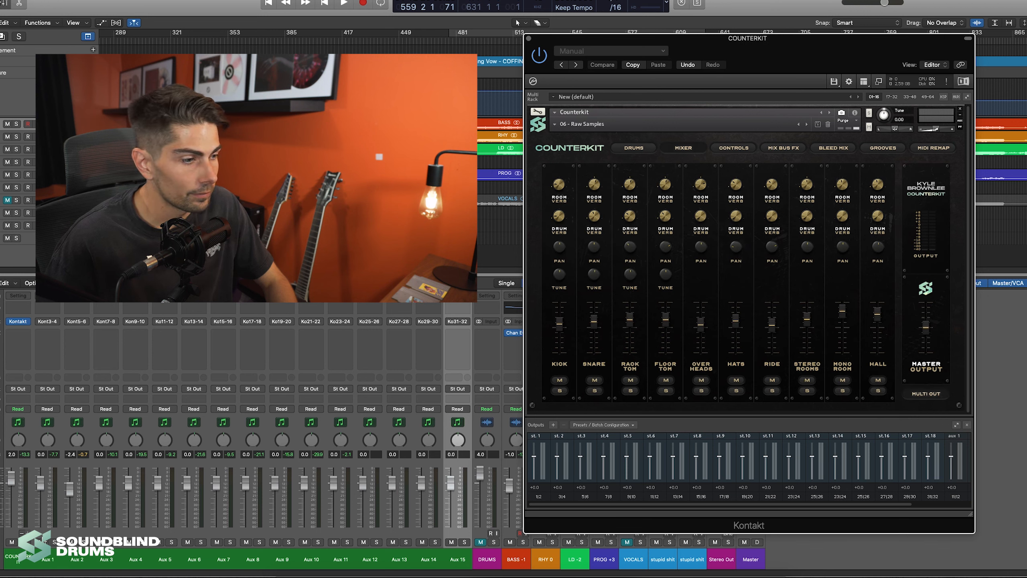
Step: Solo the Counterkit channel, turn its solo off again, and clear the channel peak level readings
left_click(25, 542)
left_click(25, 542)
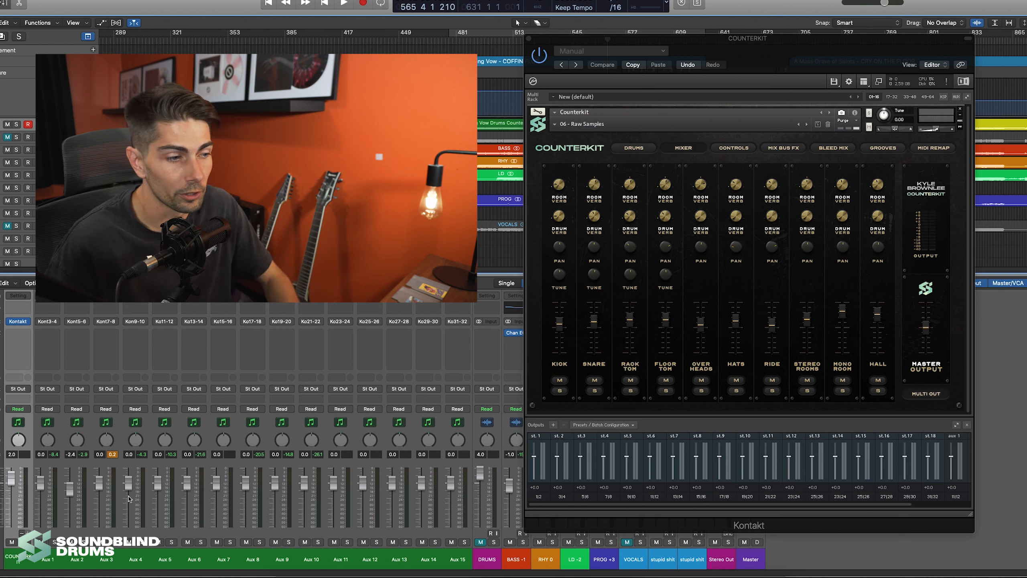
left_click(113, 454)
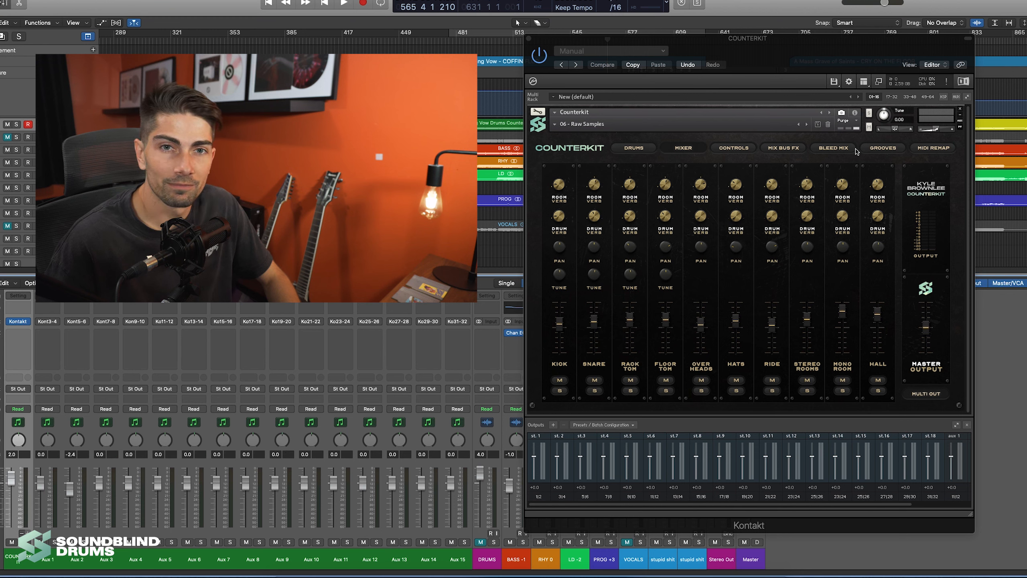